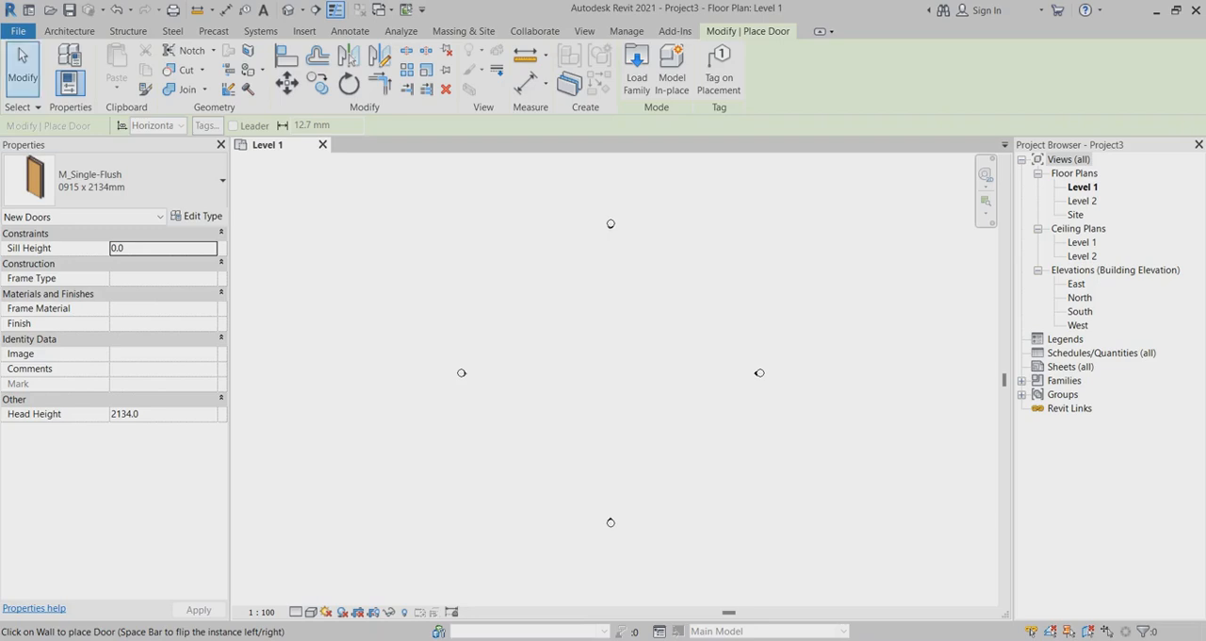
# Start an architectural wall using the Curtain Wall Storefront type with its top constraint set to Up to level: Level 2.
pyautogui.click(70, 31)
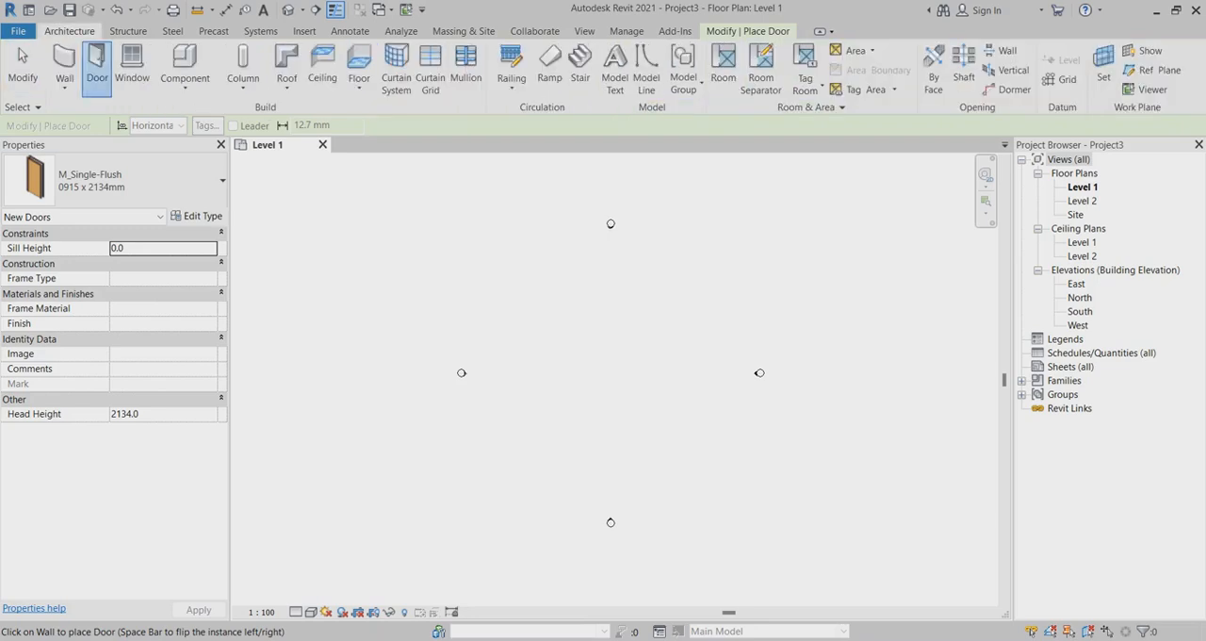
pyautogui.click(64, 87)
pyautogui.click(104, 114)
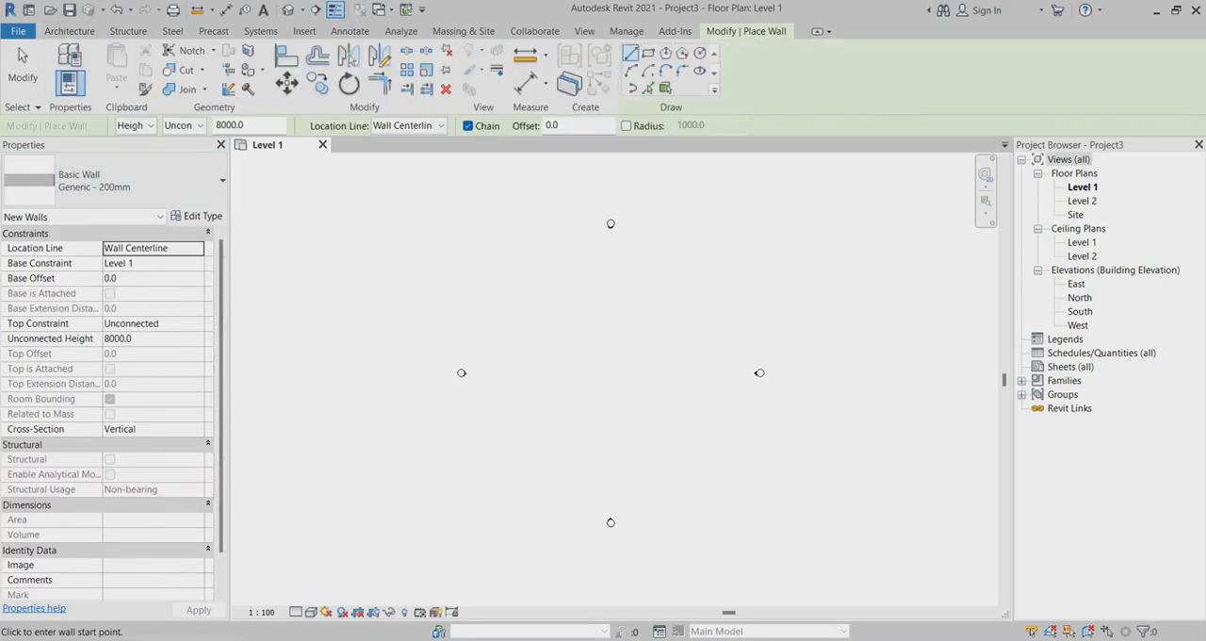
pyautogui.click(142, 180)
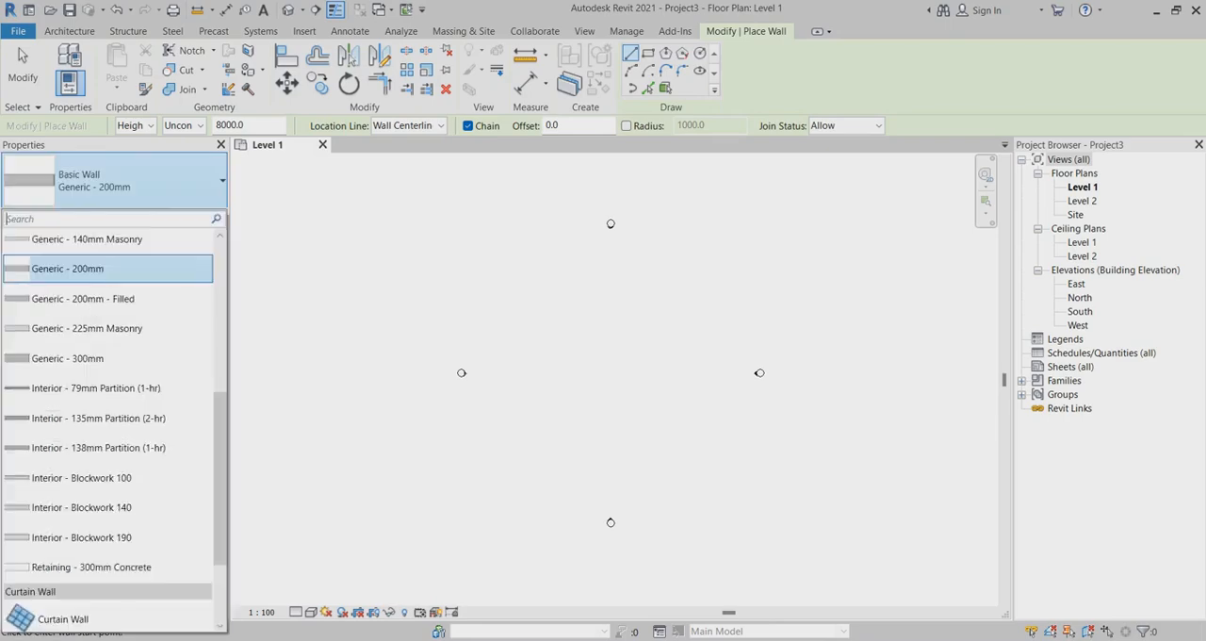
pyautogui.scroll(-3, 108, 500)
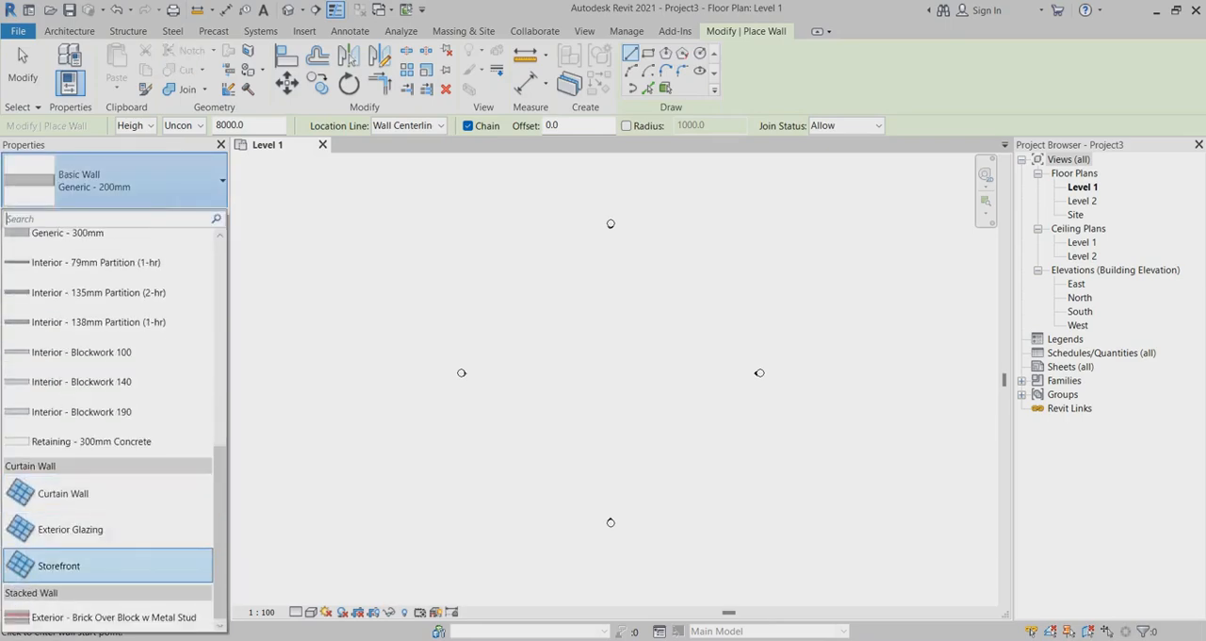
pyautogui.click(109, 566)
pyautogui.click(197, 293)
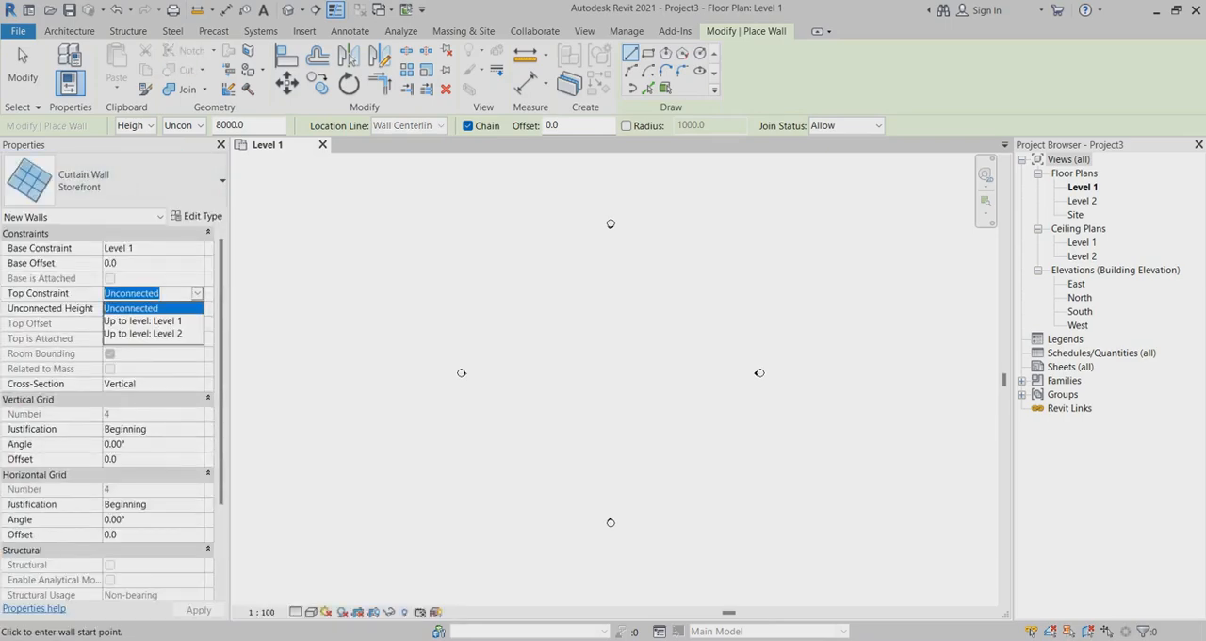
pyautogui.click(144, 333)
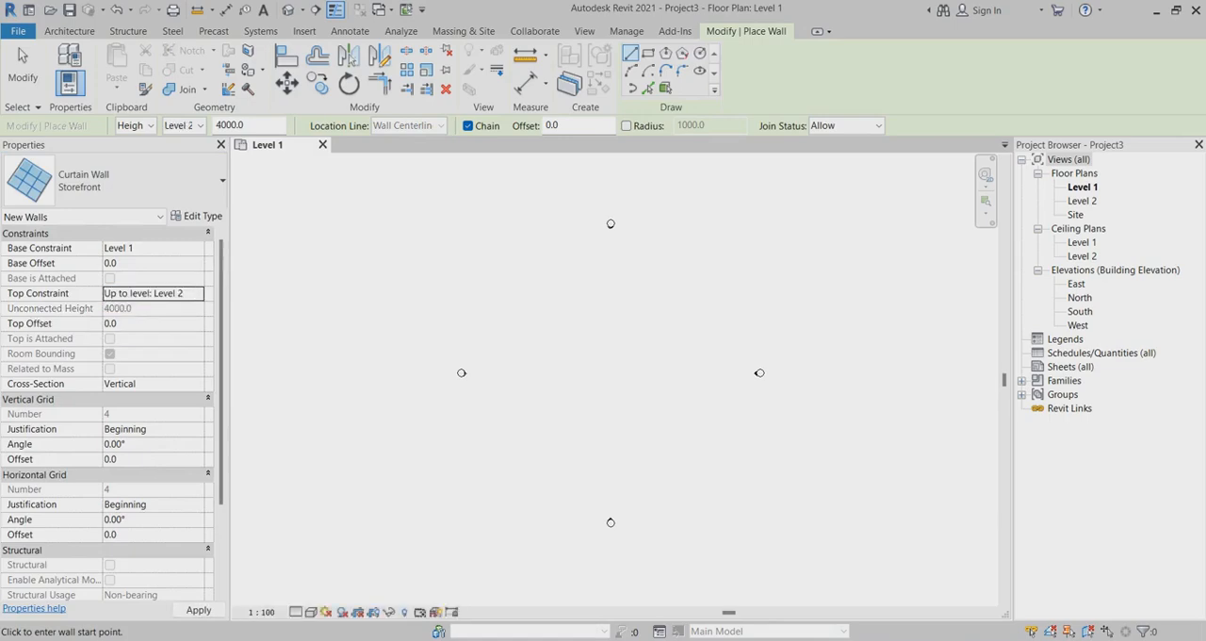
# Draw a horizontal storefront curtain wall 2200 mm long in the middle of the Level 1 plan.
pyautogui.click(547, 368)
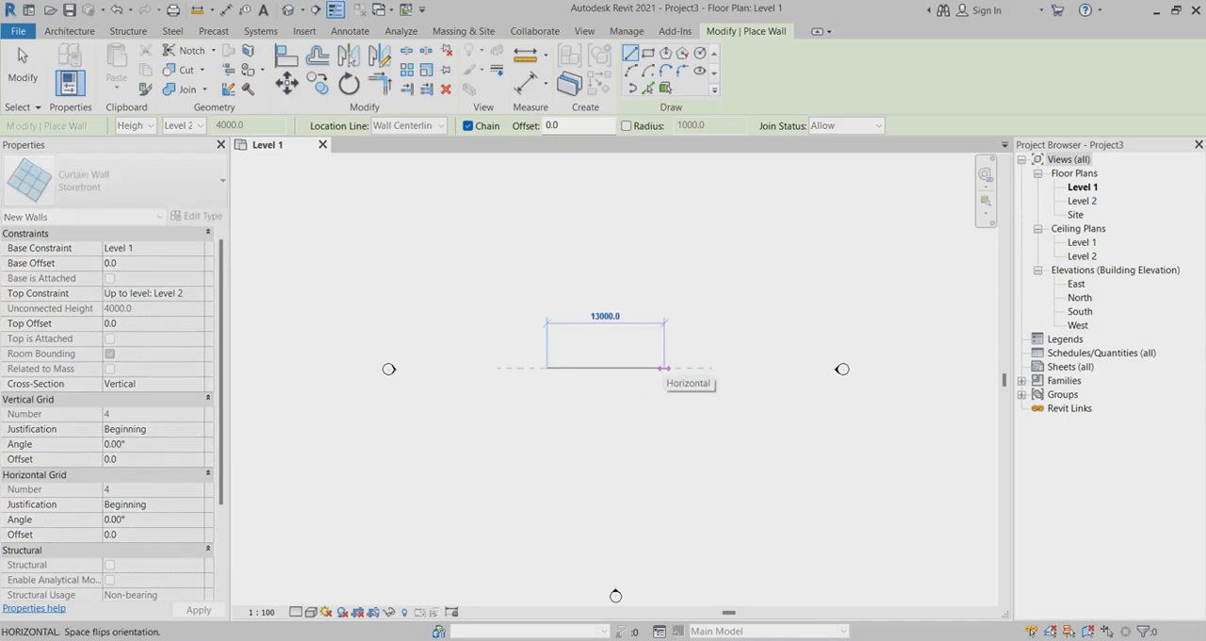
pyautogui.write('2200')
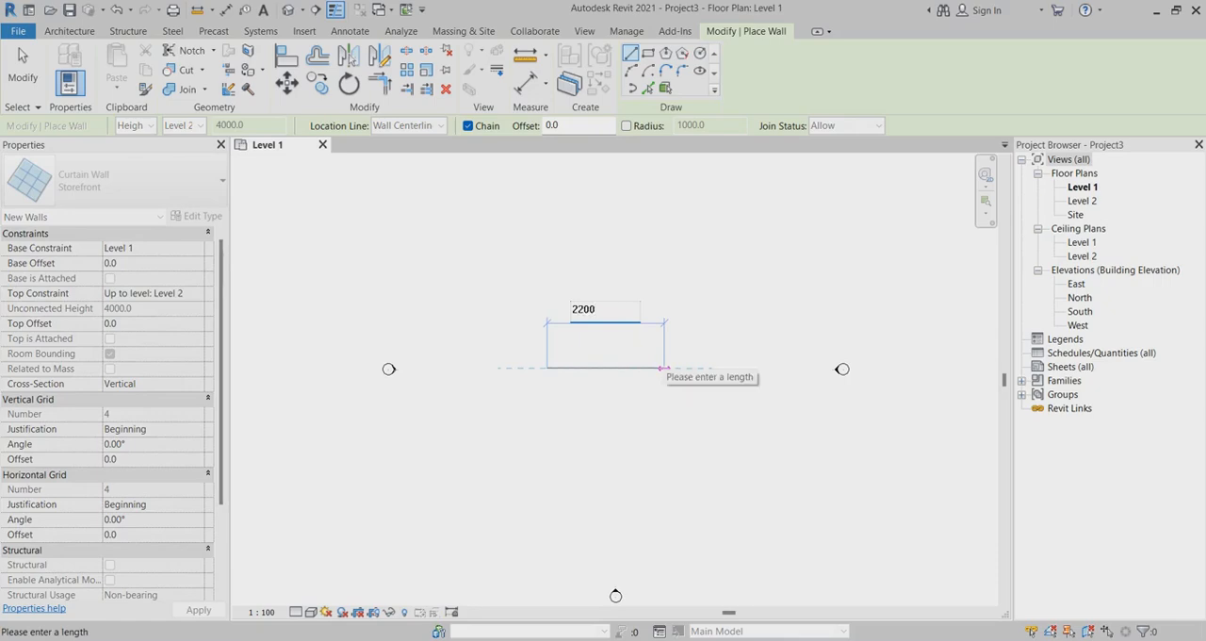
pyautogui.press('Return')
pyautogui.press('Escape')
pyautogui.press('Escape')
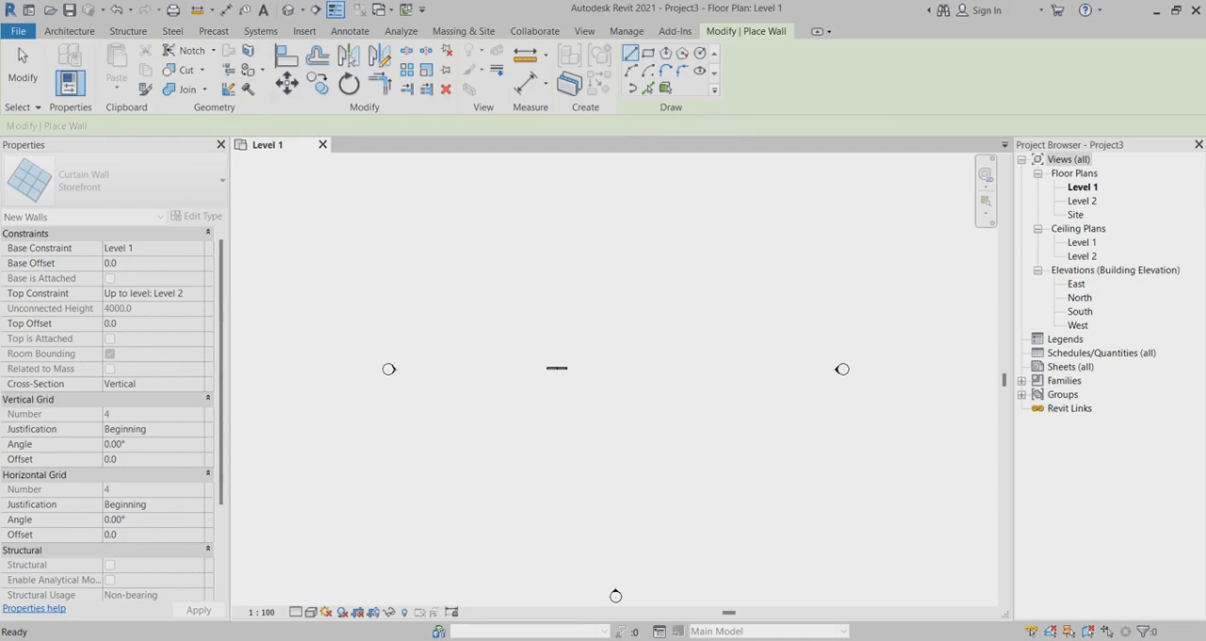
# Edit the curtain wall's type properties, setting the vertical grid layout to Fixed Distance with 600 mm spacing.
pyautogui.scroll(11, 528, 372)
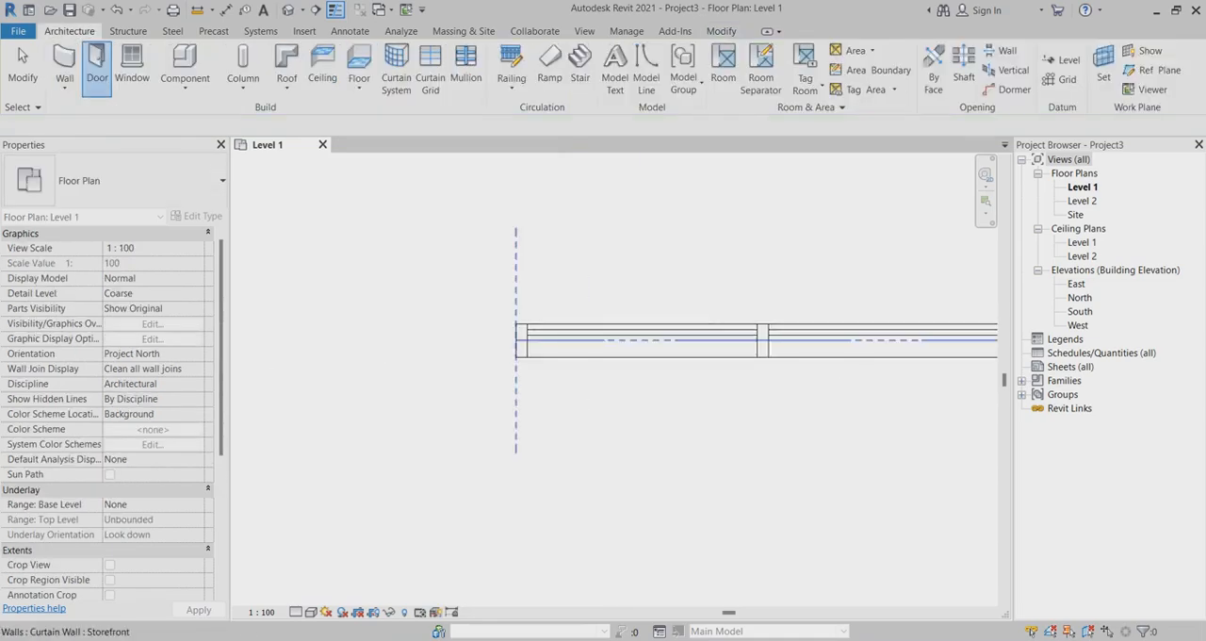
pyautogui.scroll(-2, 598, 354)
pyautogui.click(600, 354)
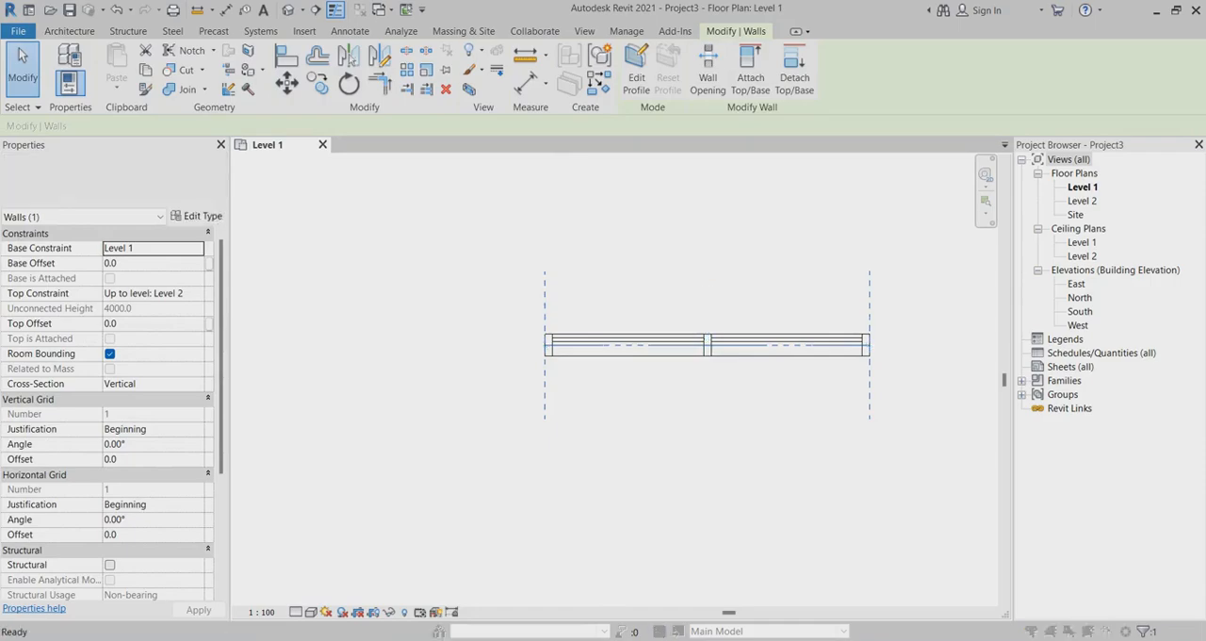
pyautogui.click(197, 215)
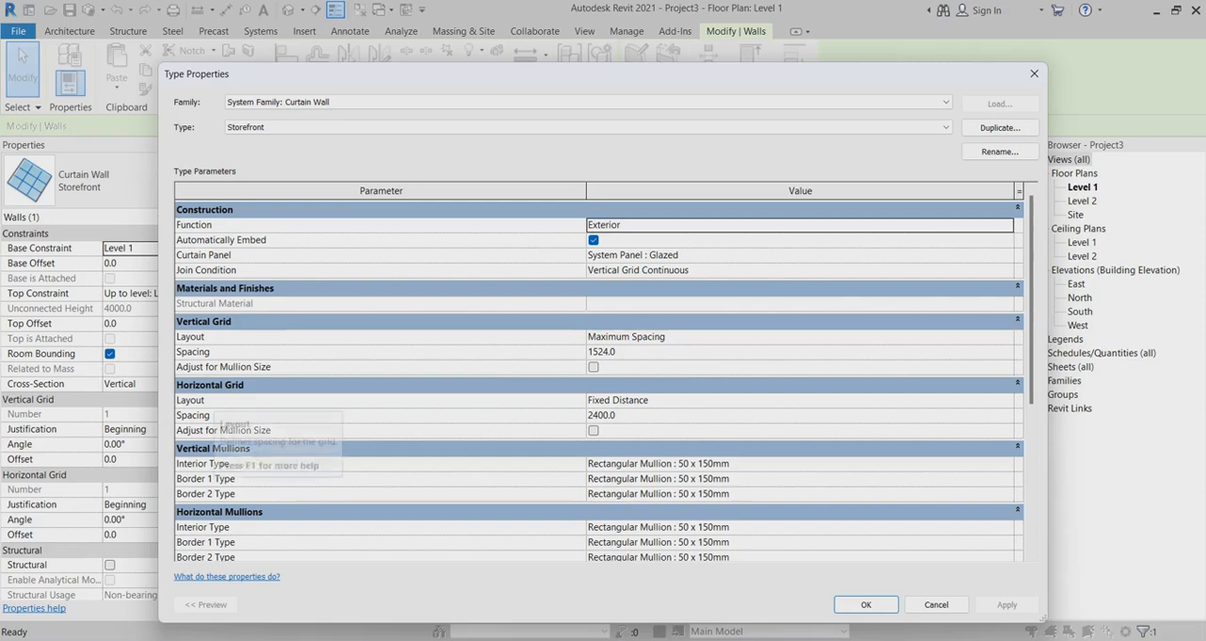
pyautogui.click(1006, 337)
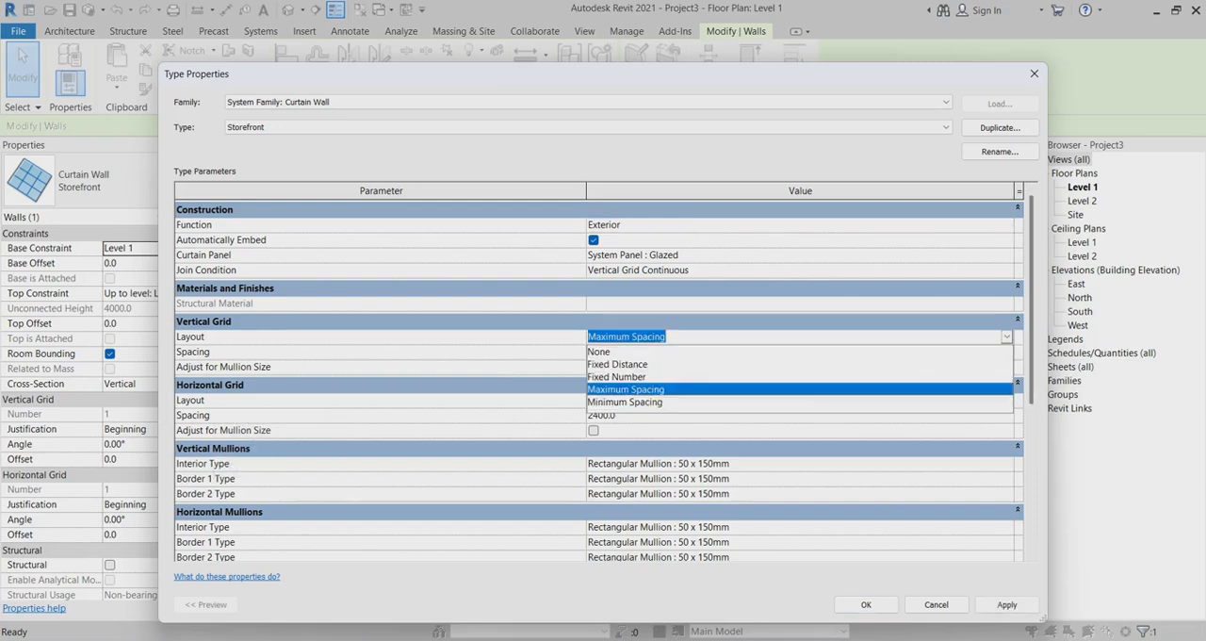
pyautogui.click(618, 364)
pyautogui.click(622, 351)
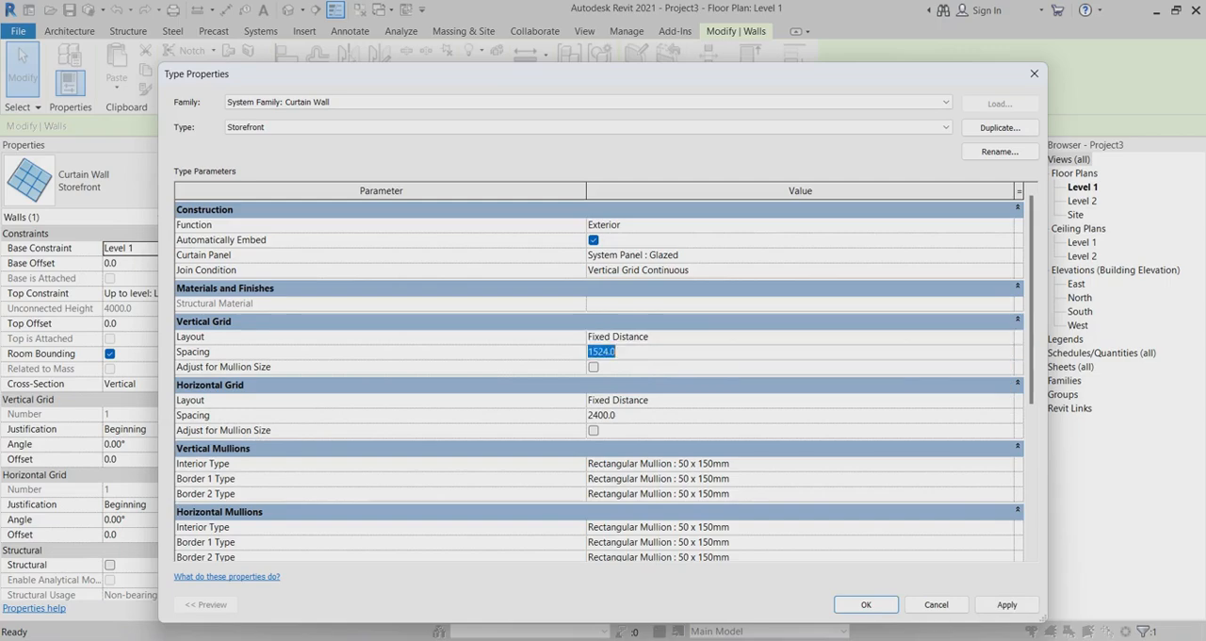
pyautogui.write('600')
pyautogui.click(1006, 400)
pyautogui.click(1006, 400)
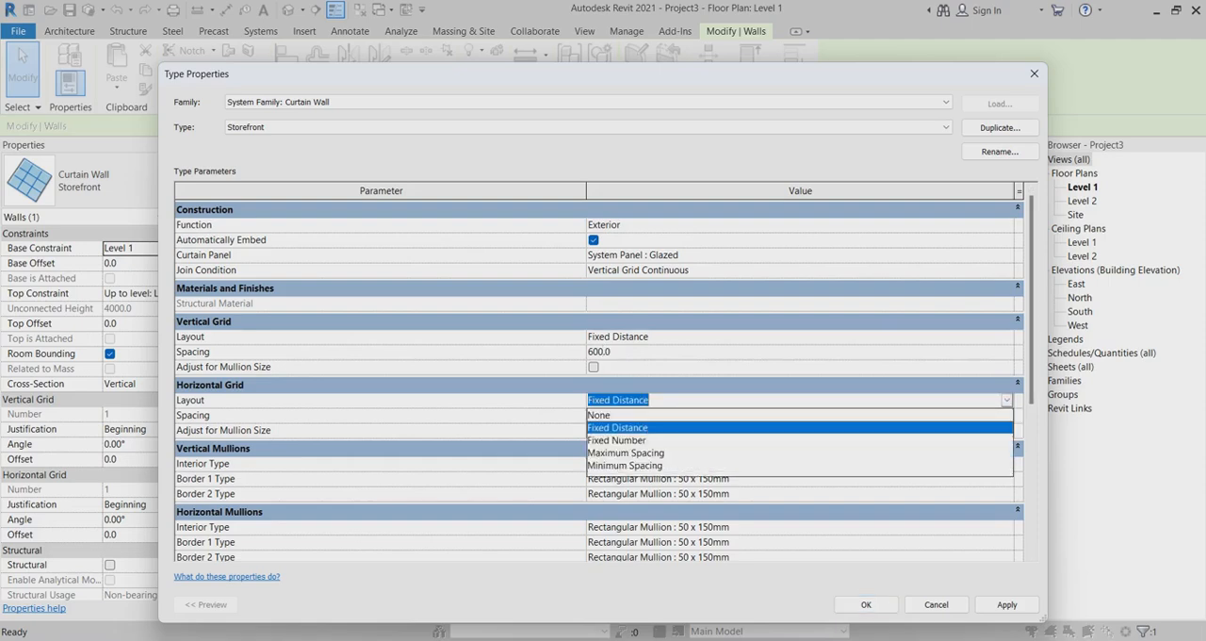
pyautogui.click(618, 440)
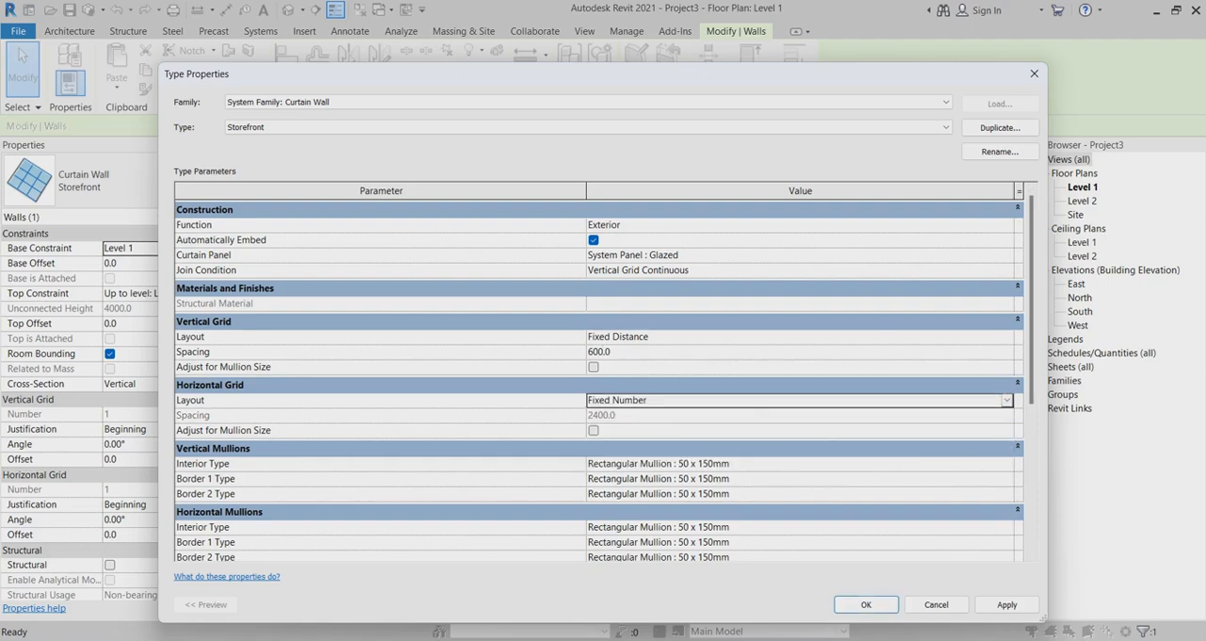
pyautogui.click(1006, 401)
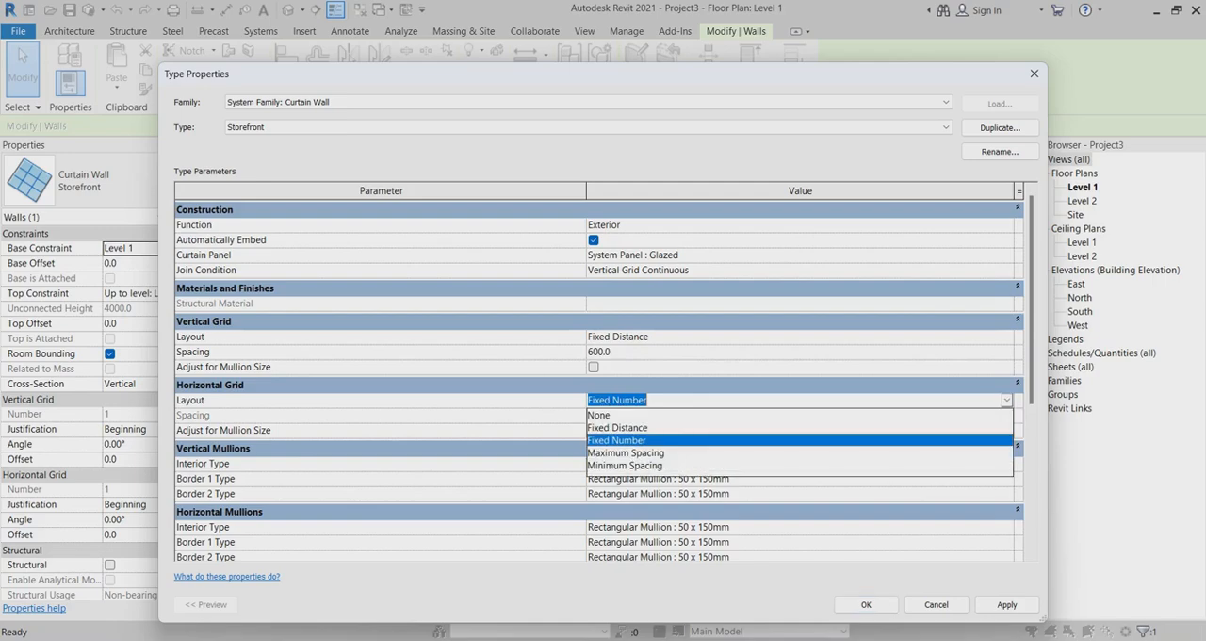
pyautogui.click(618, 428)
# Set the horizontal grid spacing to 2200 mm and the vertical grid spacing to 1200 mm, and accept the type properties.
pyautogui.click(622, 416)
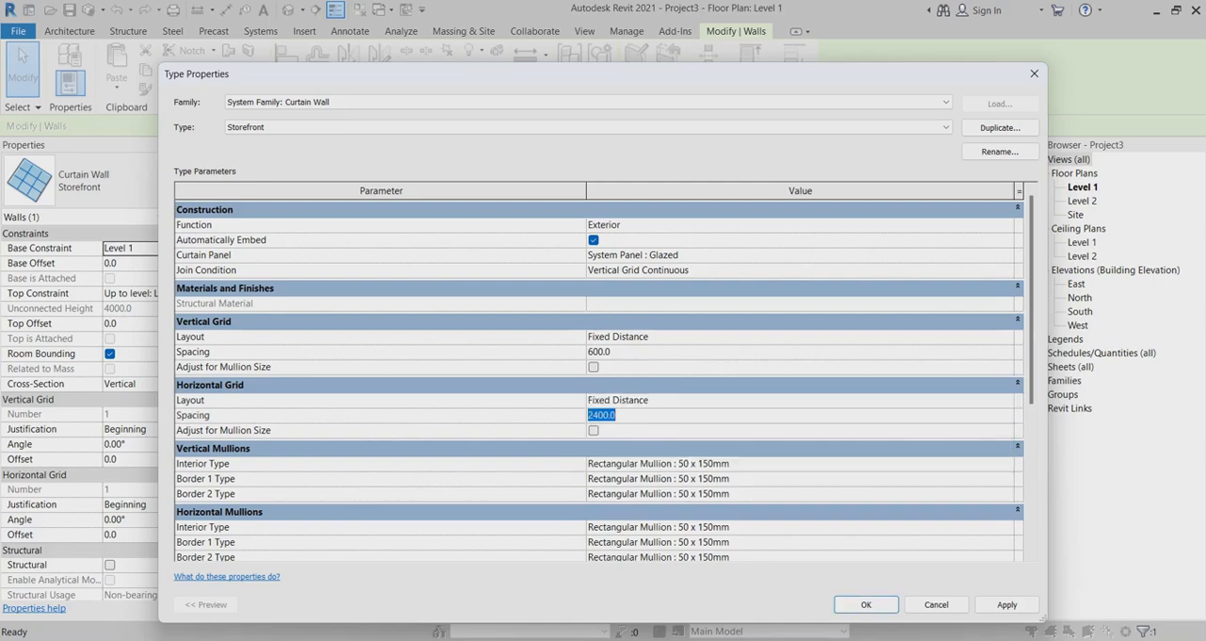
pyautogui.write('2')
pyautogui.click(622, 351)
pyautogui.write('1200')
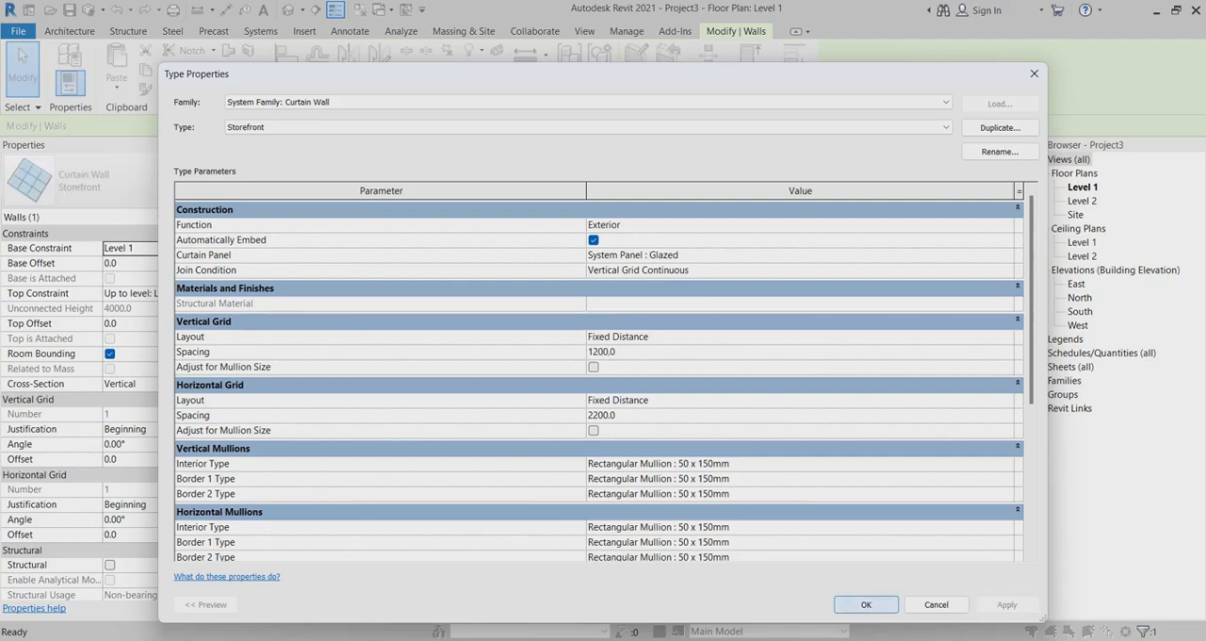
pyautogui.click(866, 604)
# Open the default 3D view and examine the curtain wall's panels and mullion layout.
pyautogui.scroll(3, 744, 337)
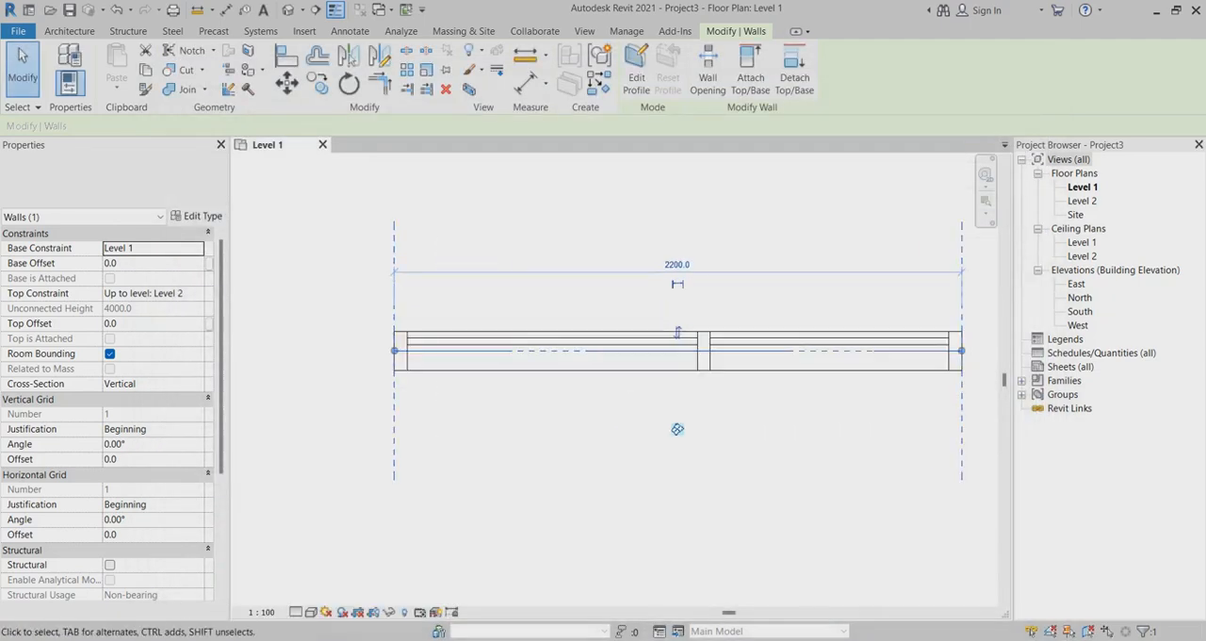
pyautogui.click(288, 10)
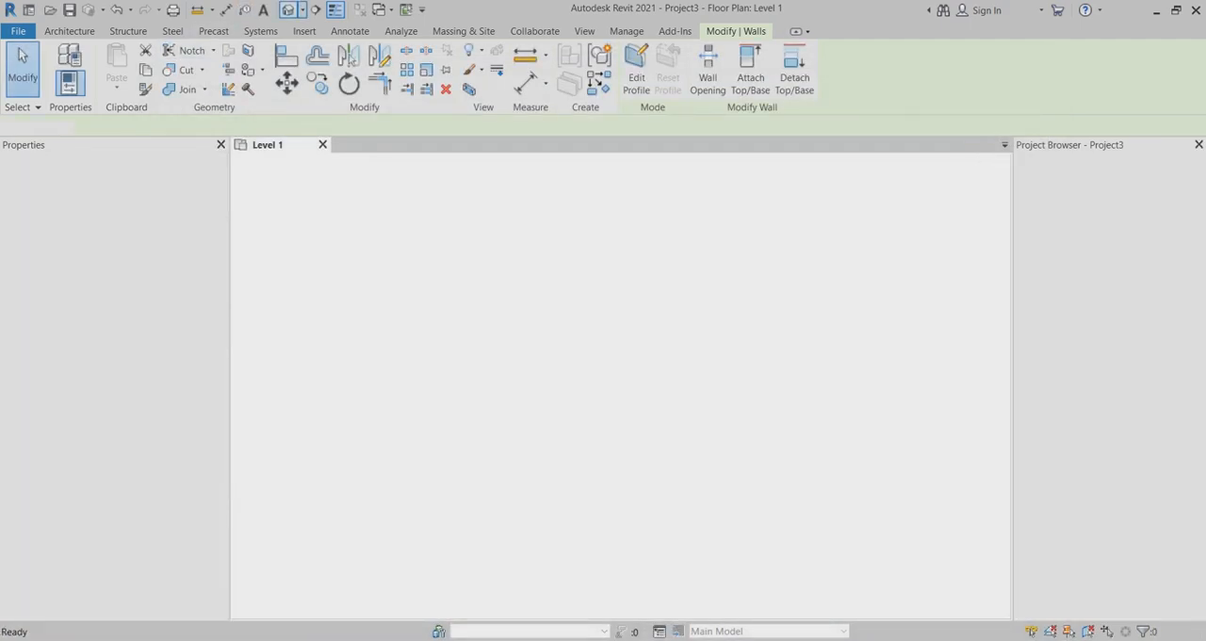
pyautogui.scroll(8, 529, 335)
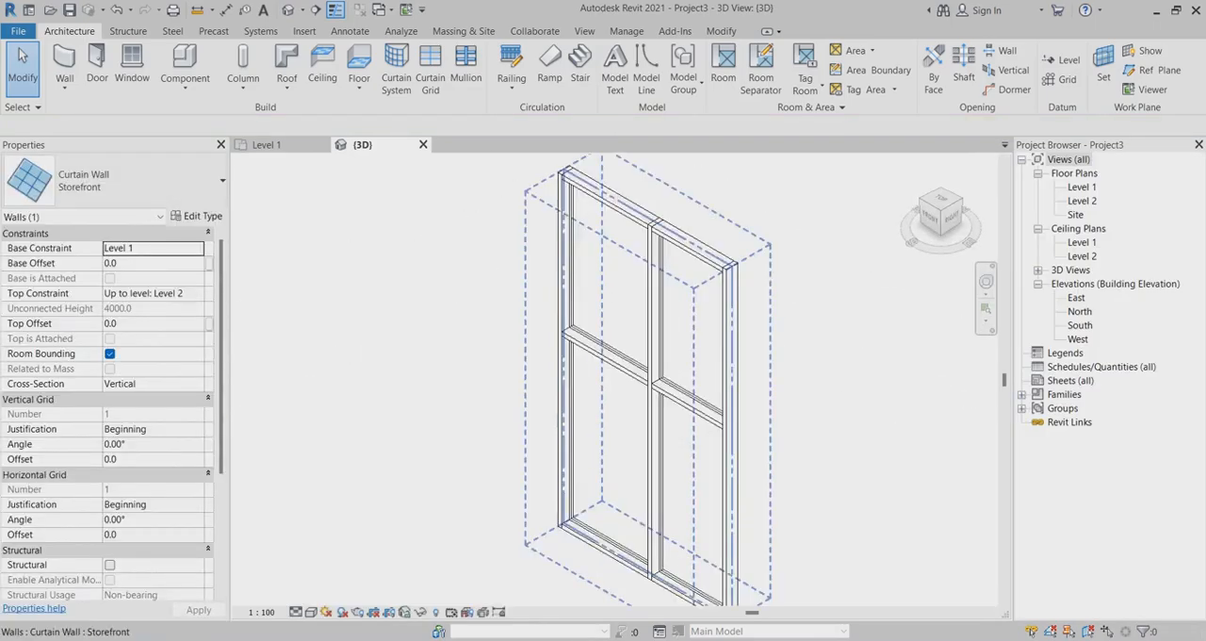
pyautogui.scroll(-1, 546, 381)
pyautogui.moveTo(561, 463)
pyautogui.keyDown('shift'); pyautogui.mouseDown(button='middle')
pyautogui.moveTo(614, 445)
pyautogui.moveTo(584, 456)
pyautogui.mouseUp(button='middle'); pyautogui.keyUp('shift')
pyautogui.scroll(-3, 511, 323)
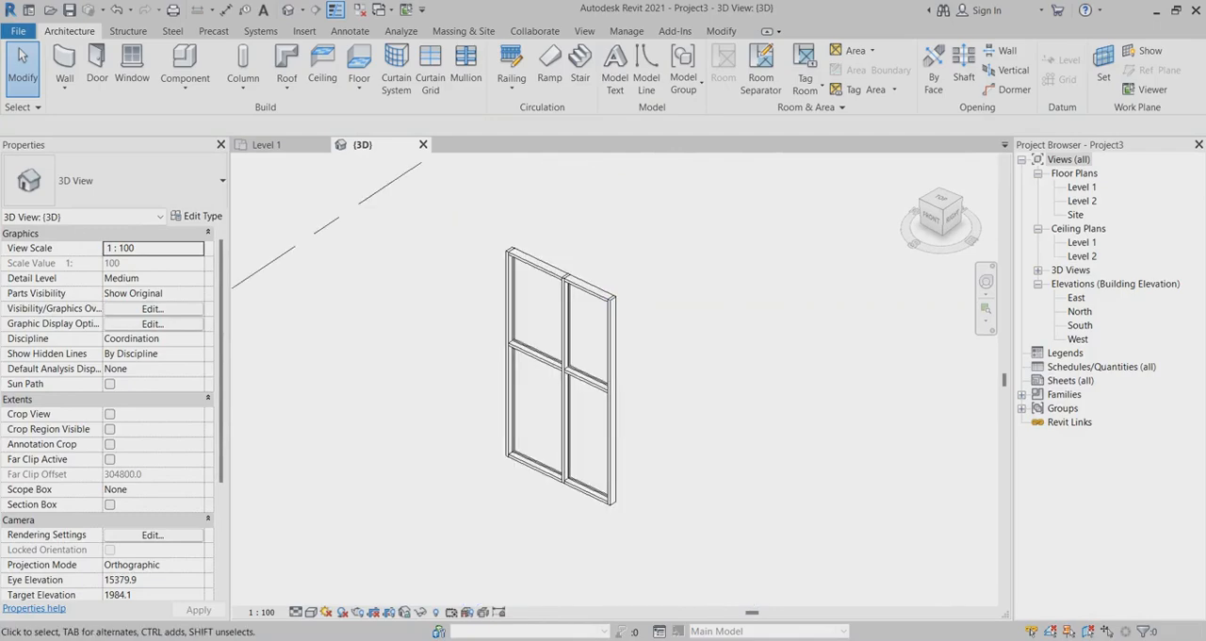
pyautogui.scroll(4, 561, 377)
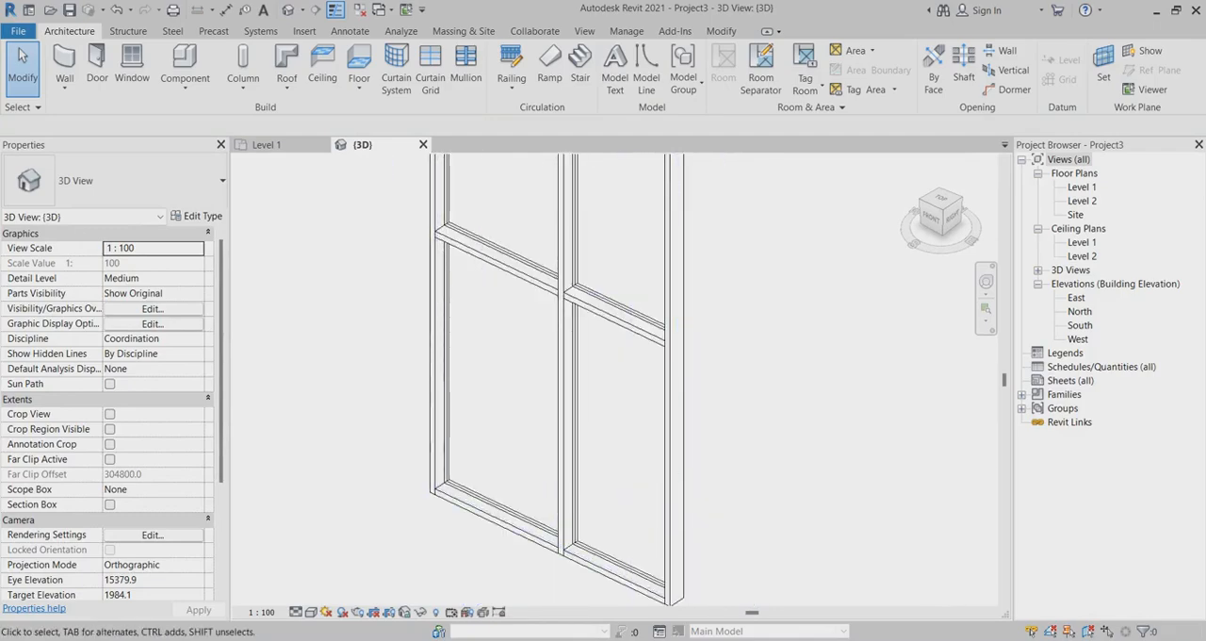
pyautogui.scroll(-2, 556, 377)
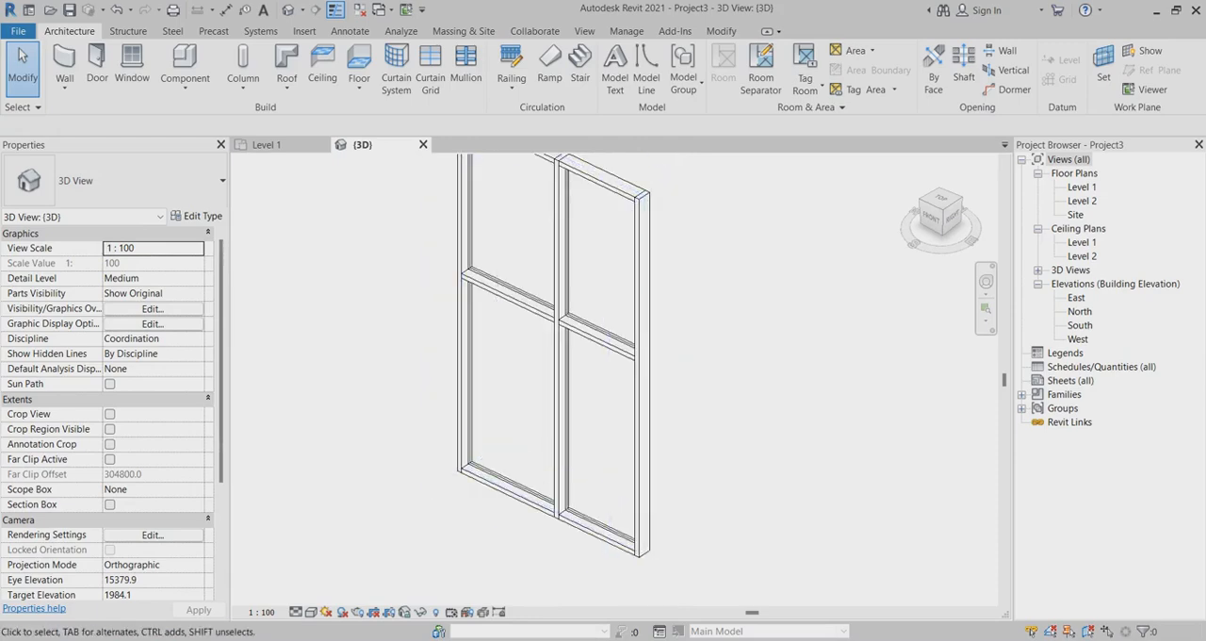
pyautogui.scroll(2, 519, 324)
pyautogui.scroll(-3, 330, 424)
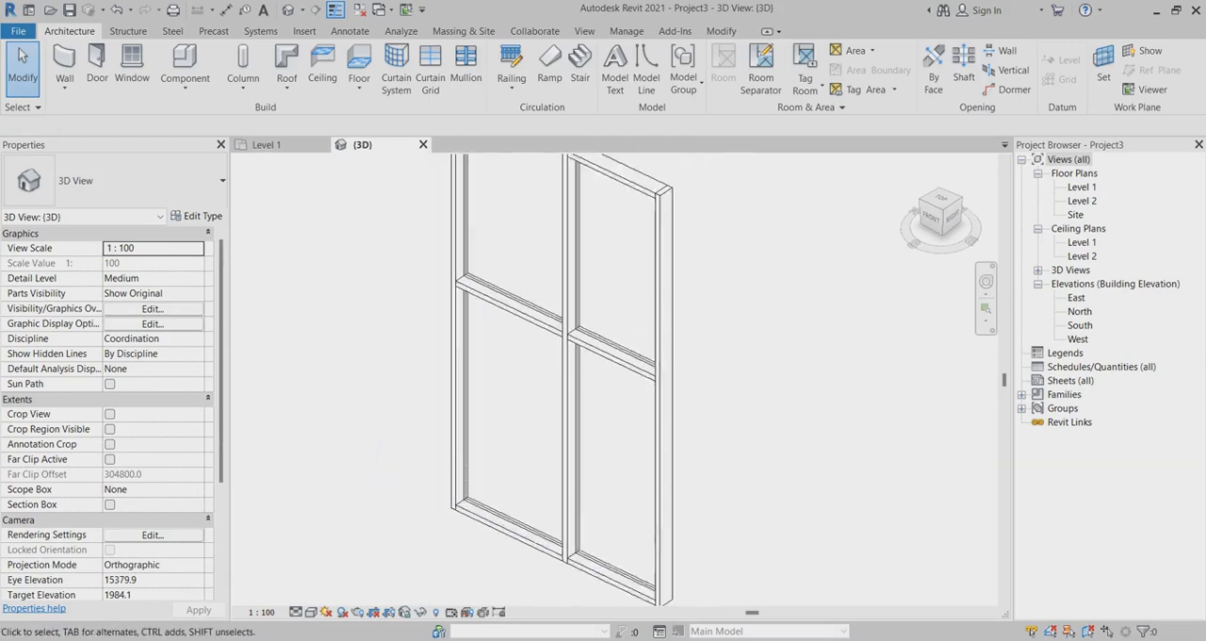
pyautogui.scroll(3, 330, 424)
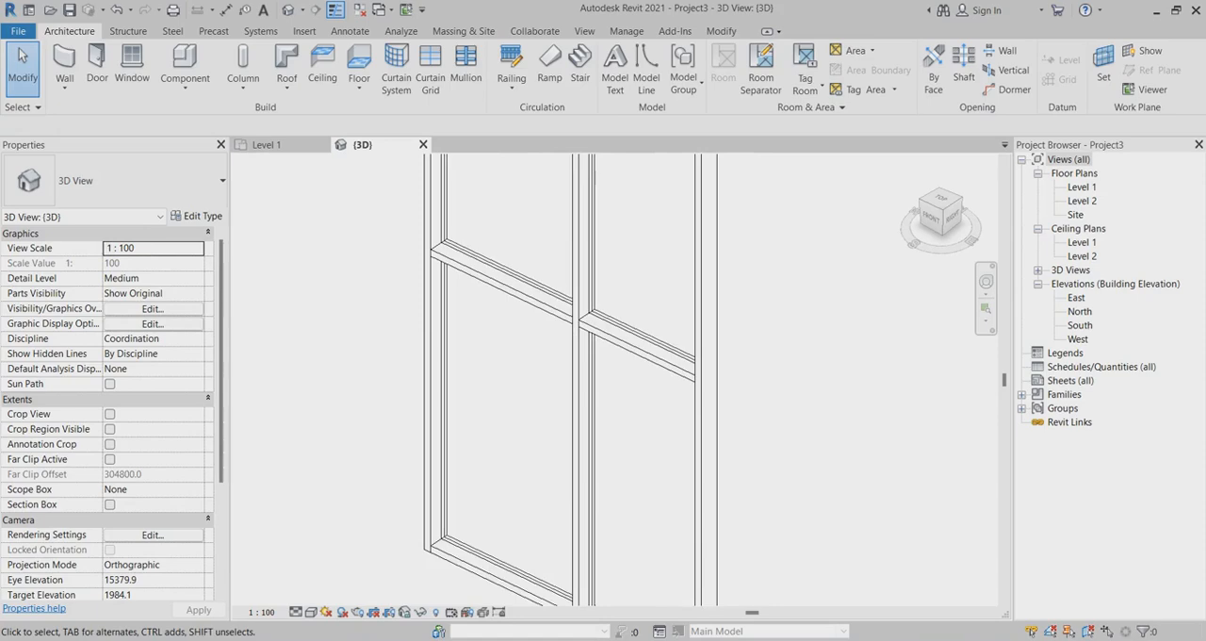
pyautogui.scroll(-3, 565, 377)
pyautogui.scroll(3, 566, 377)
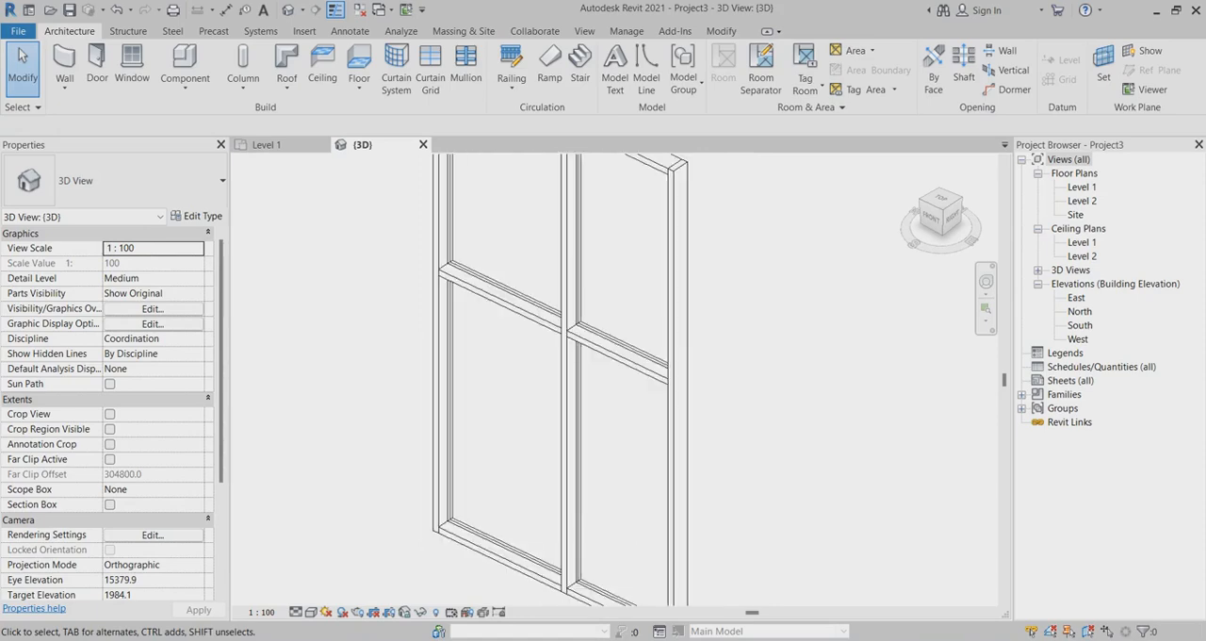
# Return to the Level 1 floor plan and set the curtain wall's length to 4200 mm.
pyautogui.doubleClick(1082, 186)
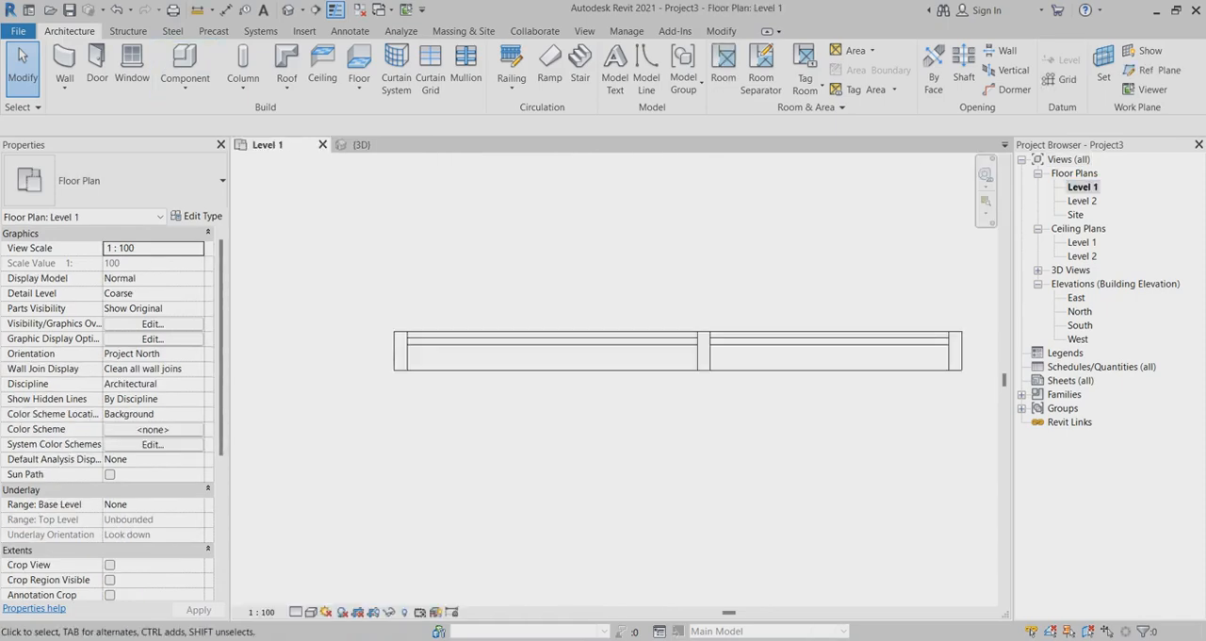
pyautogui.click(97, 64)
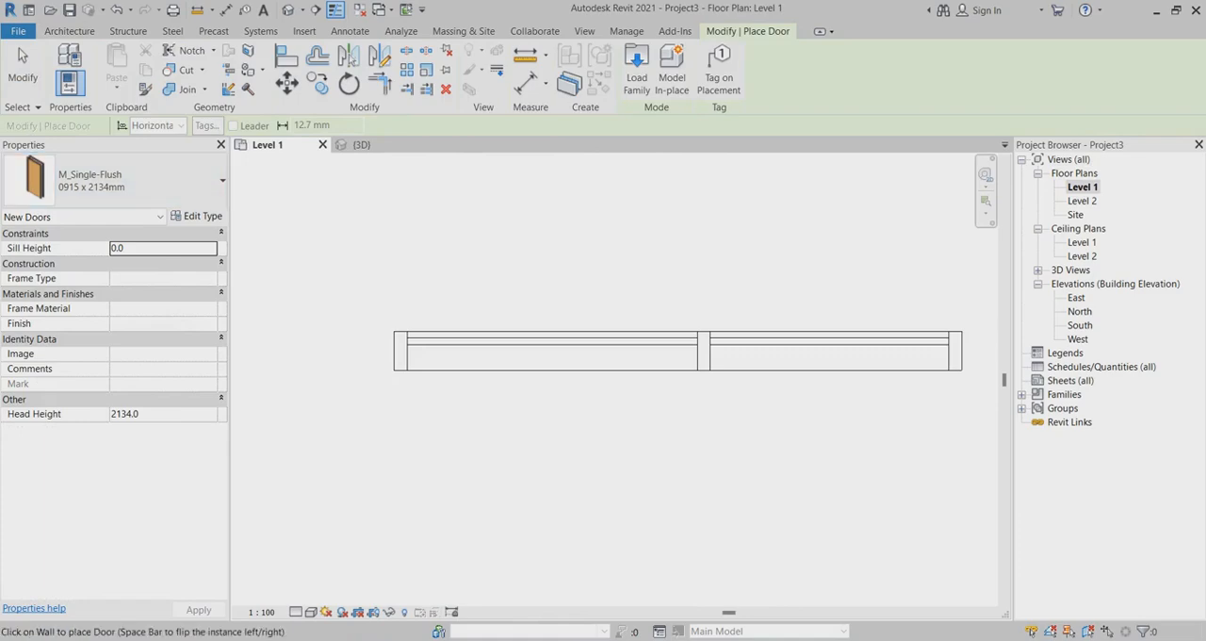
pyautogui.click(23, 66)
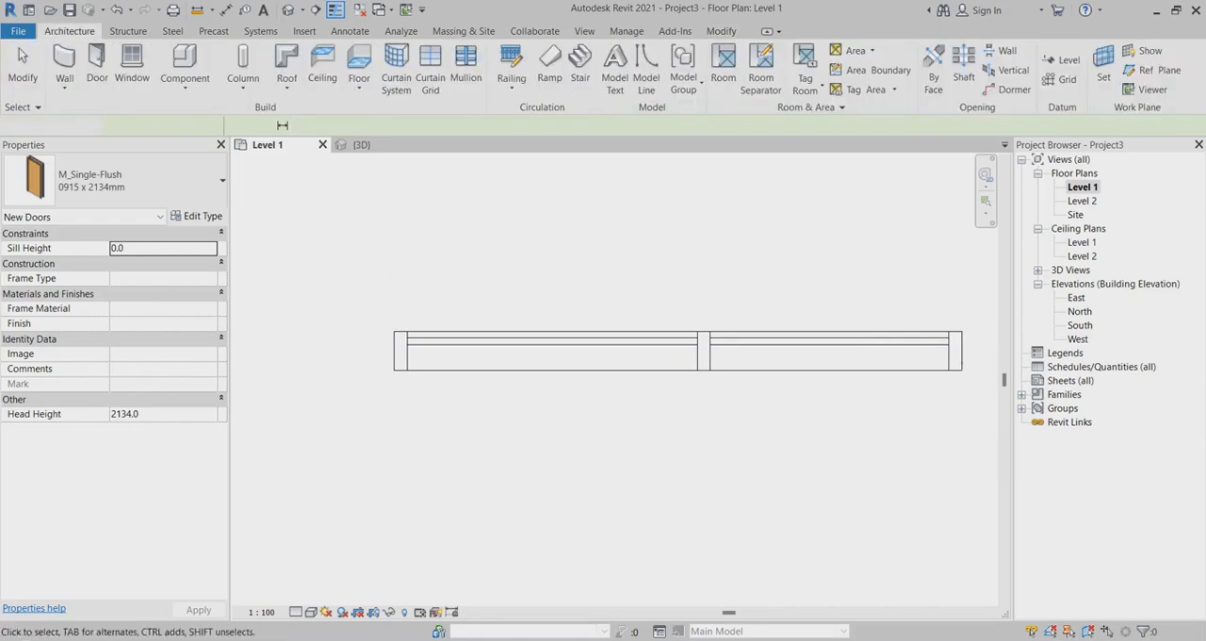
pyautogui.scroll(5, 700, 391)
pyautogui.scroll(-6, 545, 363)
pyautogui.scroll(-3, 507, 366)
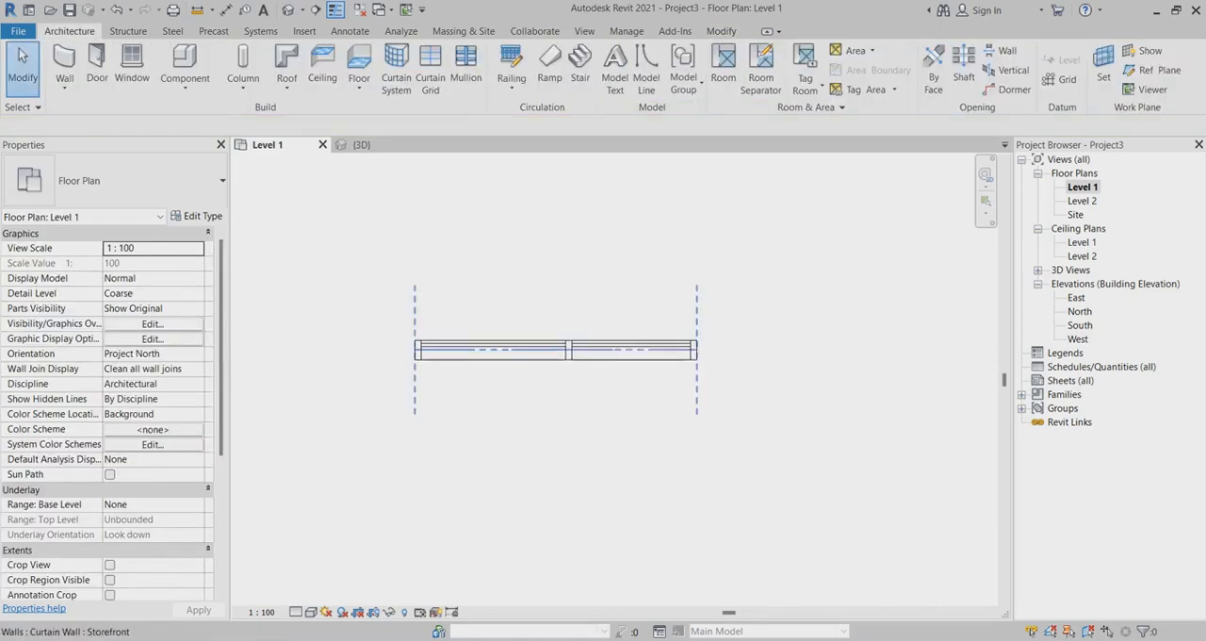
pyautogui.click(556, 349)
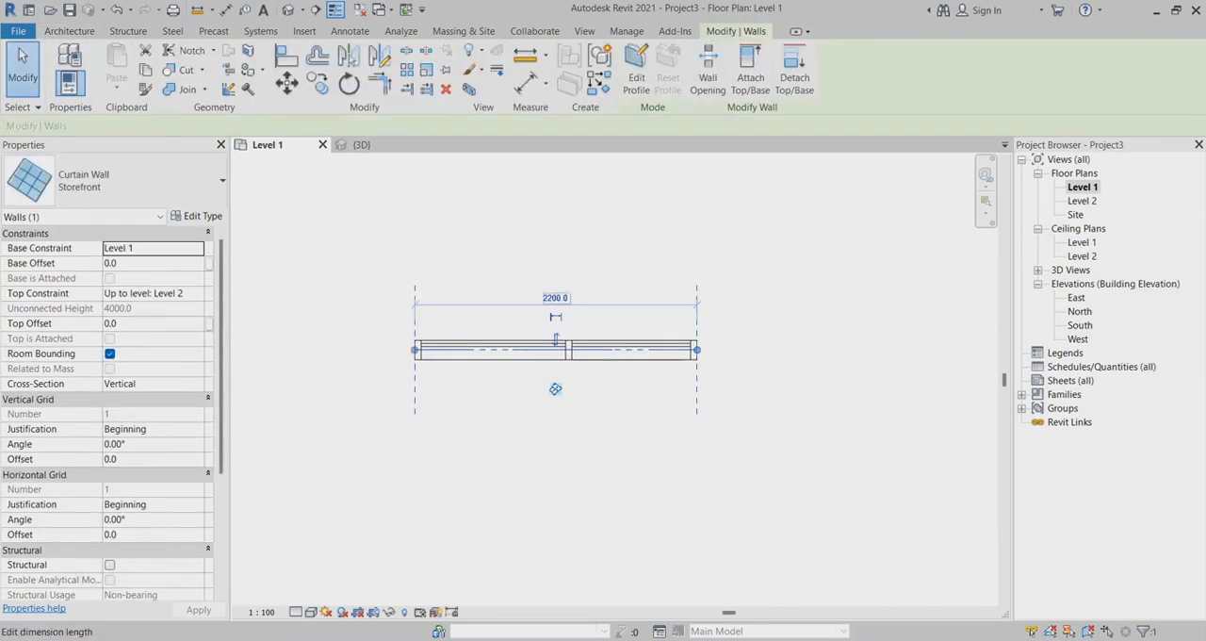
pyautogui.click(555, 298)
pyautogui.write('4200')
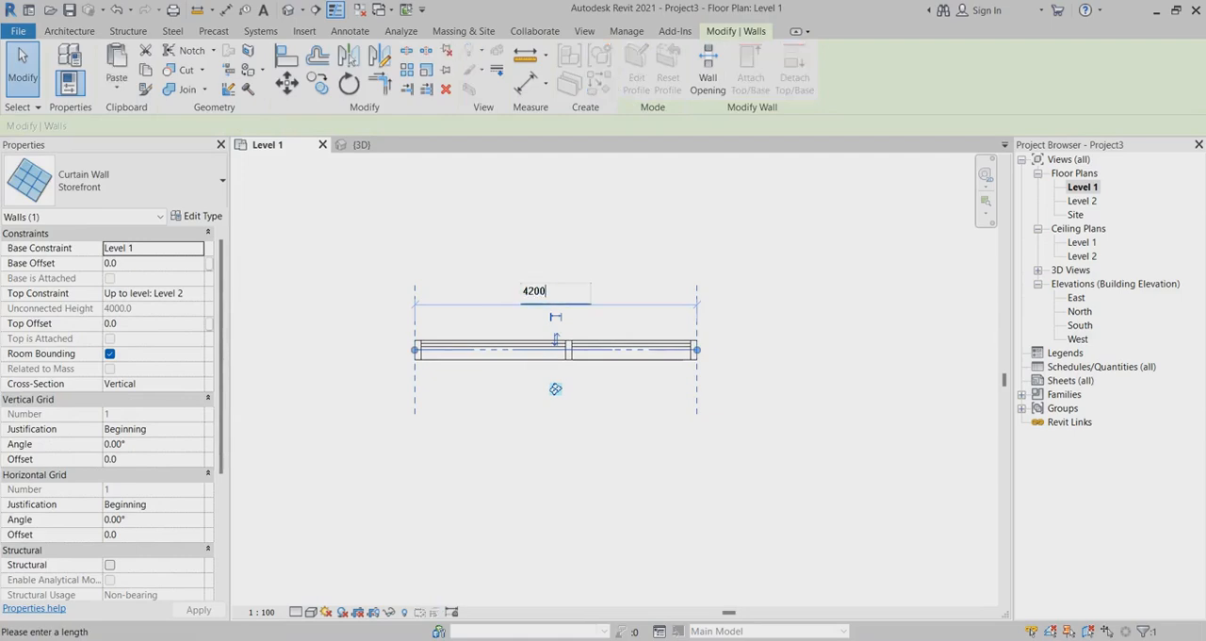
pyautogui.press('Return')
pyautogui.press('Escape')
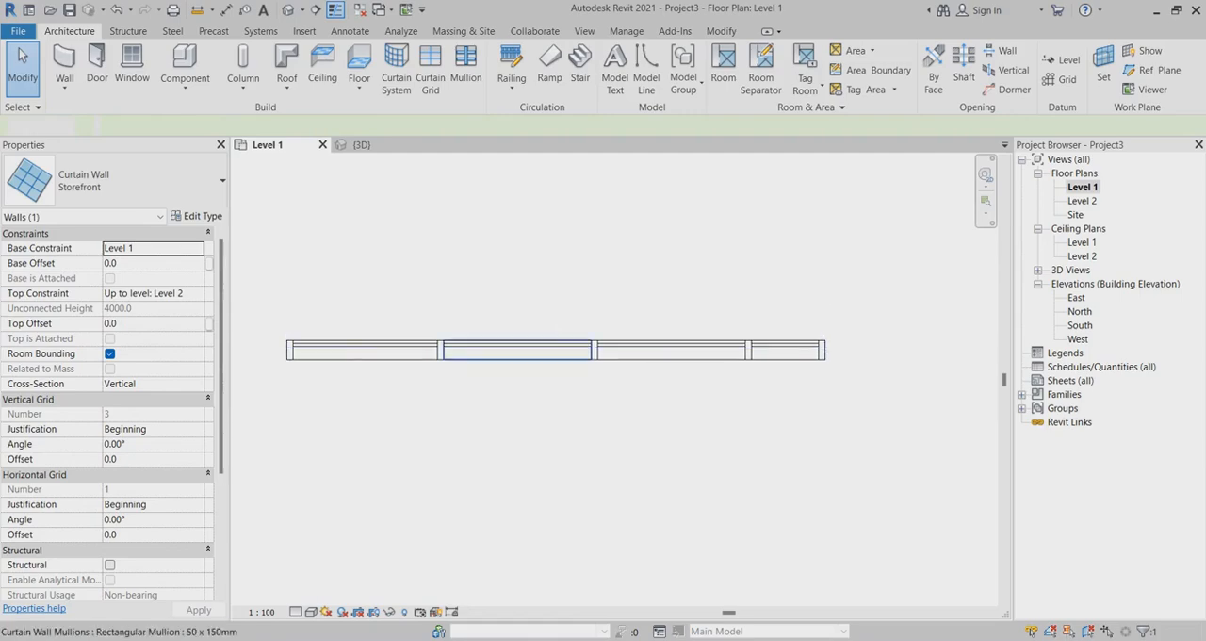
# Switch to the 3D view and display the curtain wall in the Shaded visual style.
pyautogui.click(363, 145)
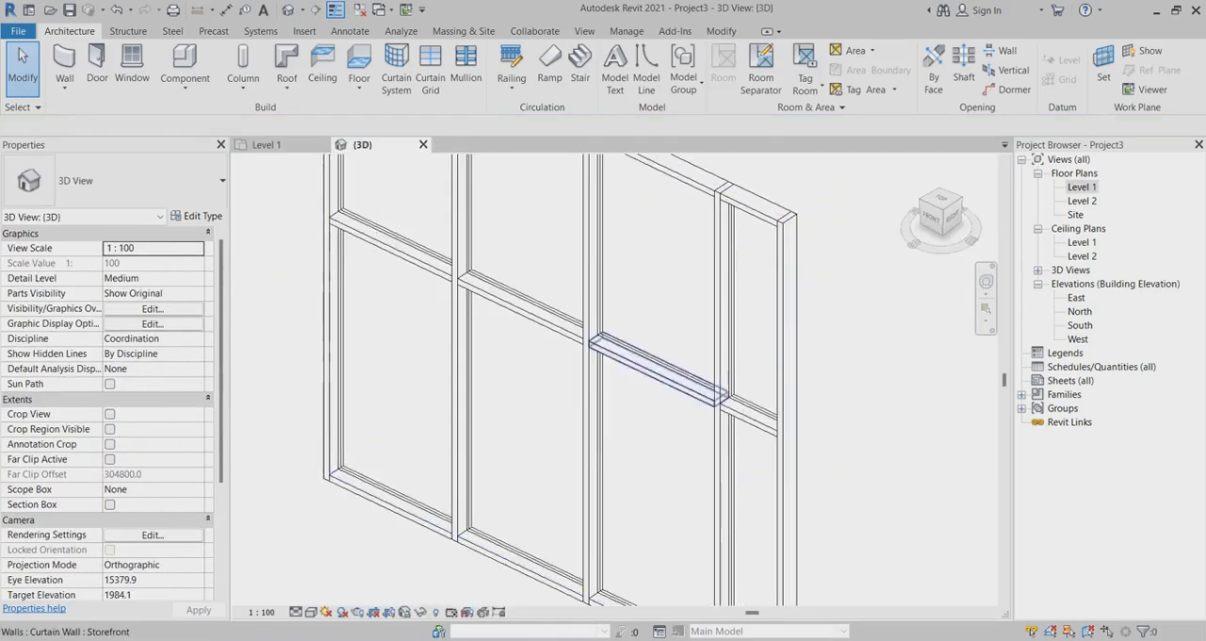
pyautogui.scroll(-3, 619, 430)
pyautogui.click(310, 612)
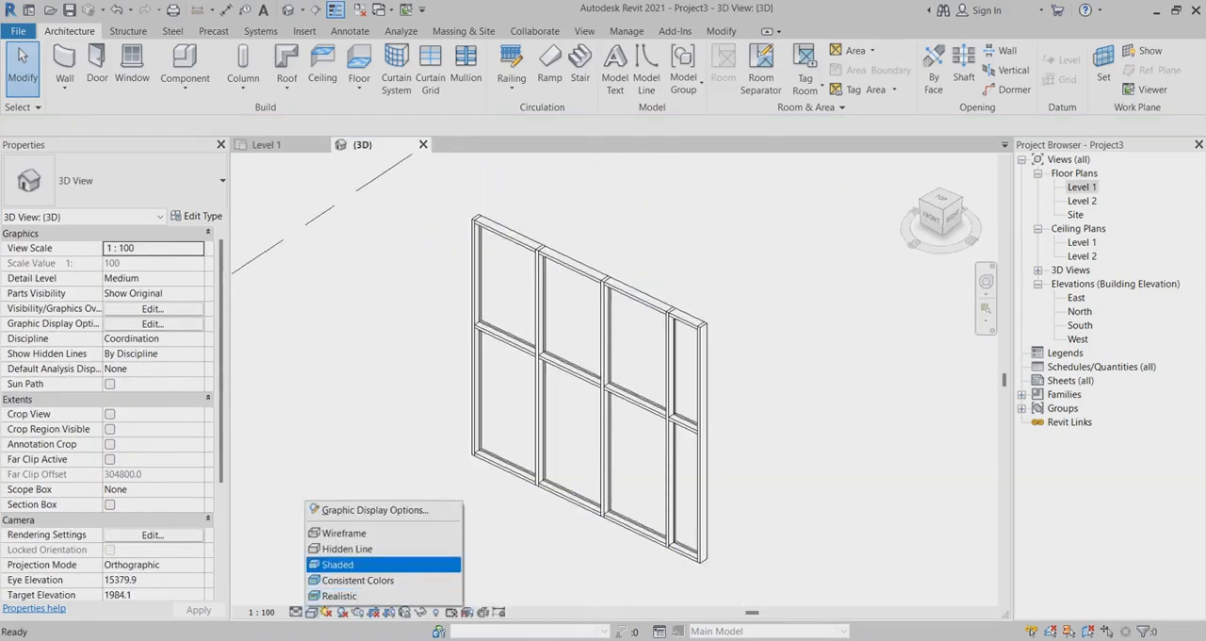
pyautogui.click(336, 561)
pyautogui.scroll(3, 622, 357)
pyautogui.scroll(-2, 553, 300)
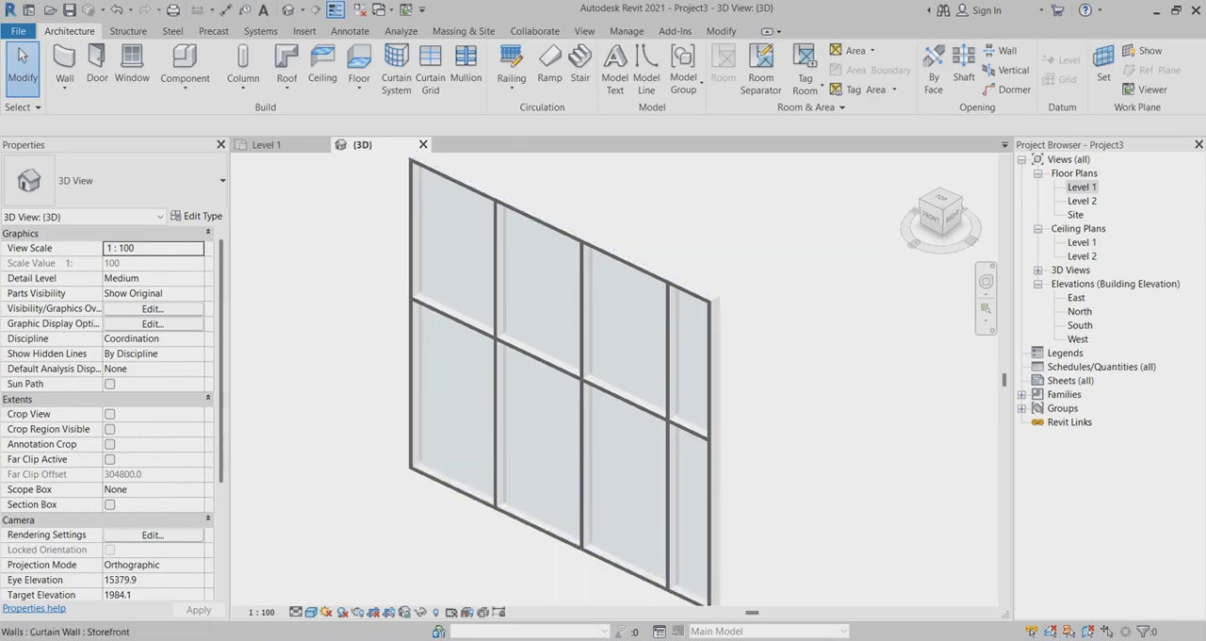
pyautogui.scroll(1, 504, 282)
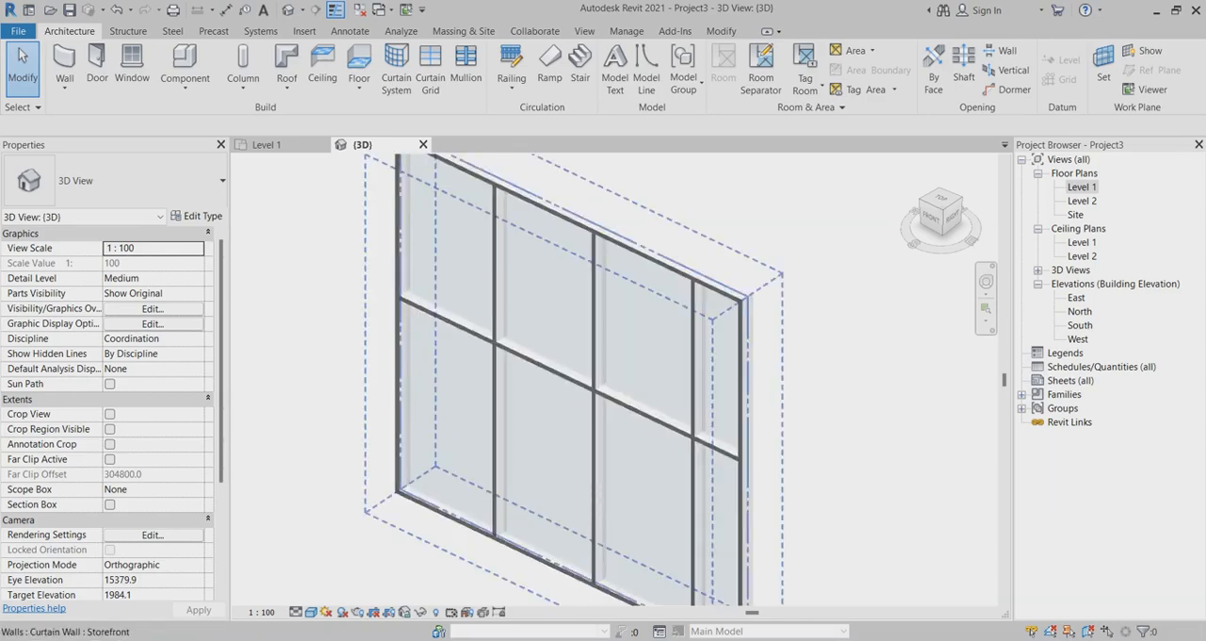
pyautogui.scroll(-1, 521, 283)
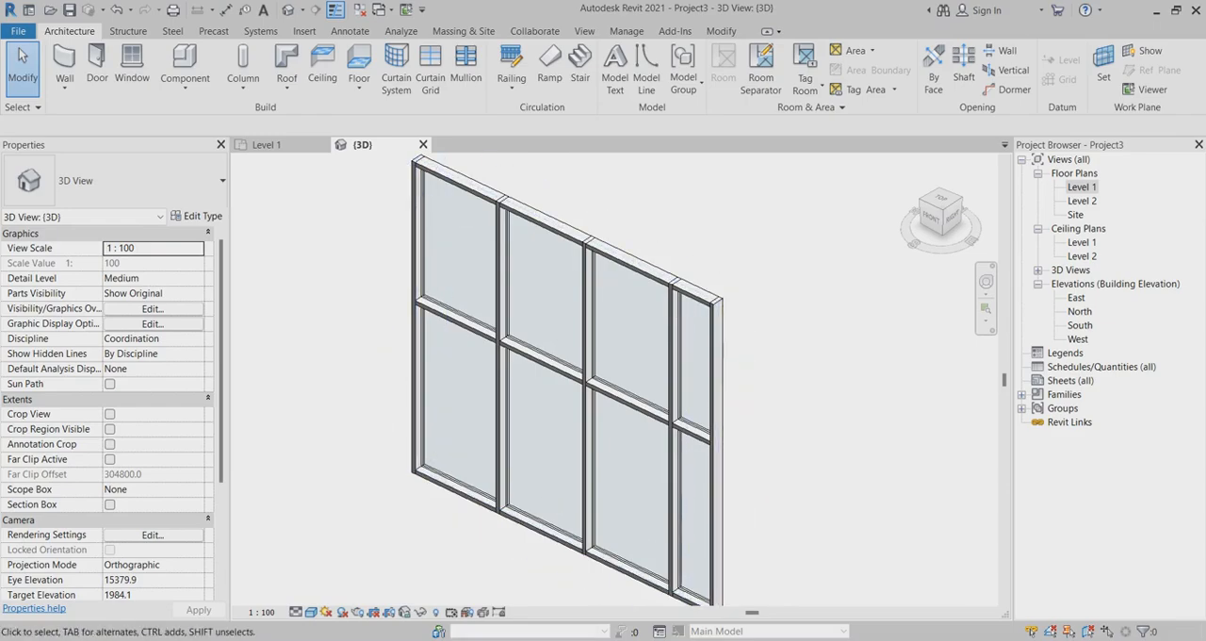
pyautogui.scroll(1, 457, 406)
pyautogui.scroll(-1, 447, 383)
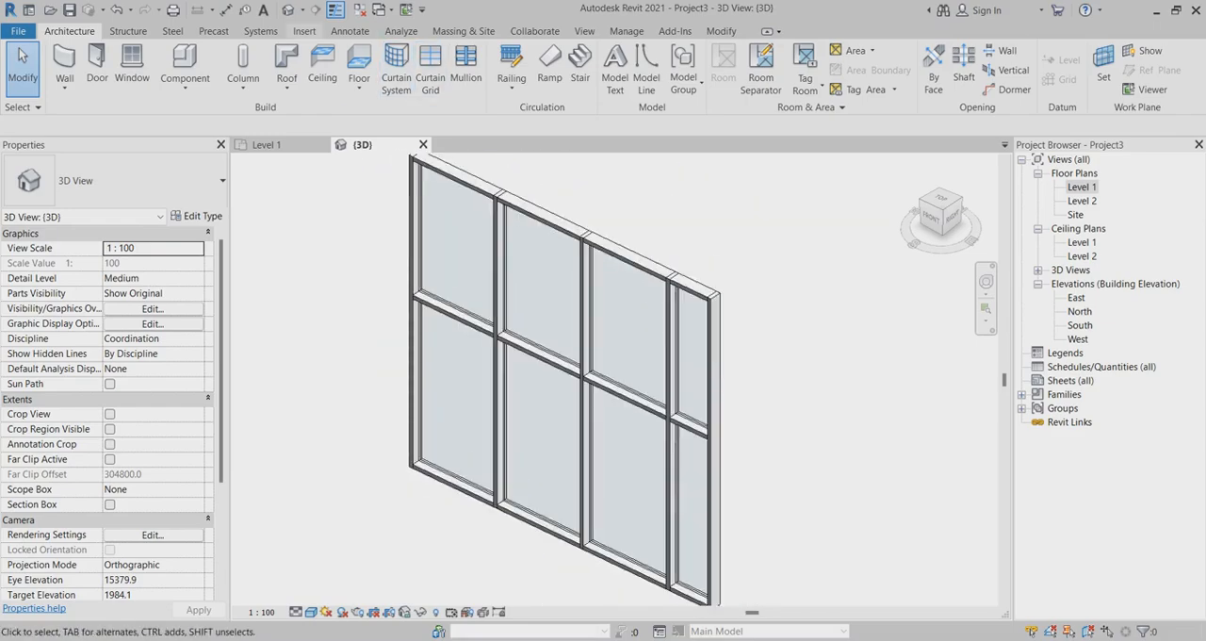
# Start loading a family and browse up to the English metric library's Doors folder.
pyautogui.click(304, 31)
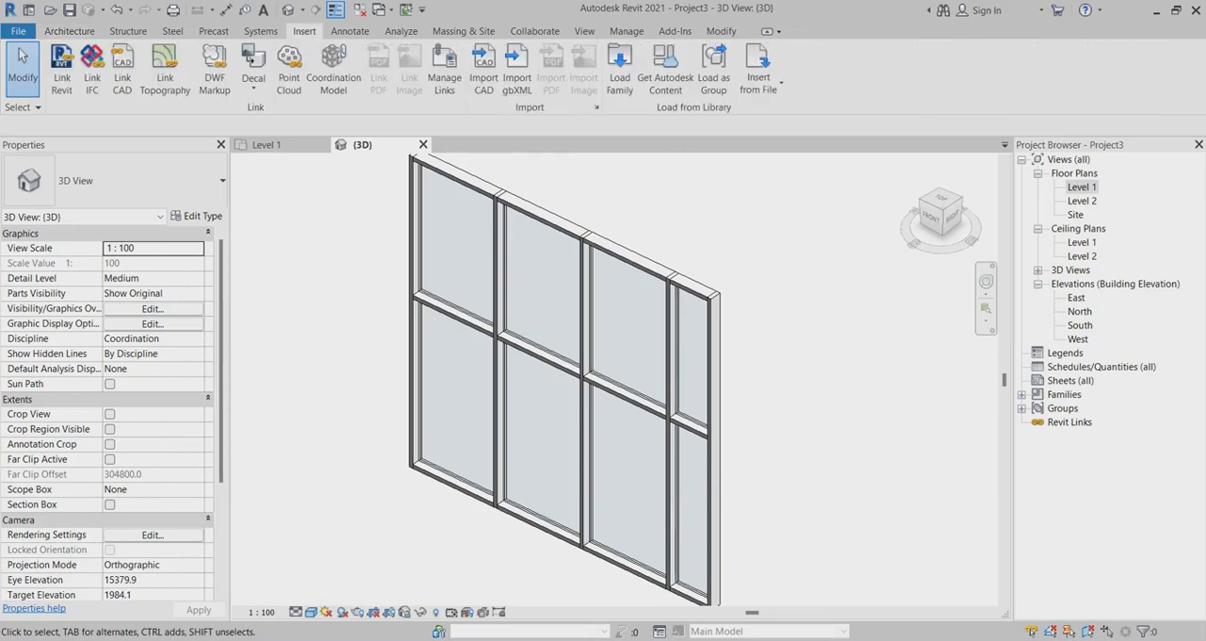
pyautogui.click(619, 70)
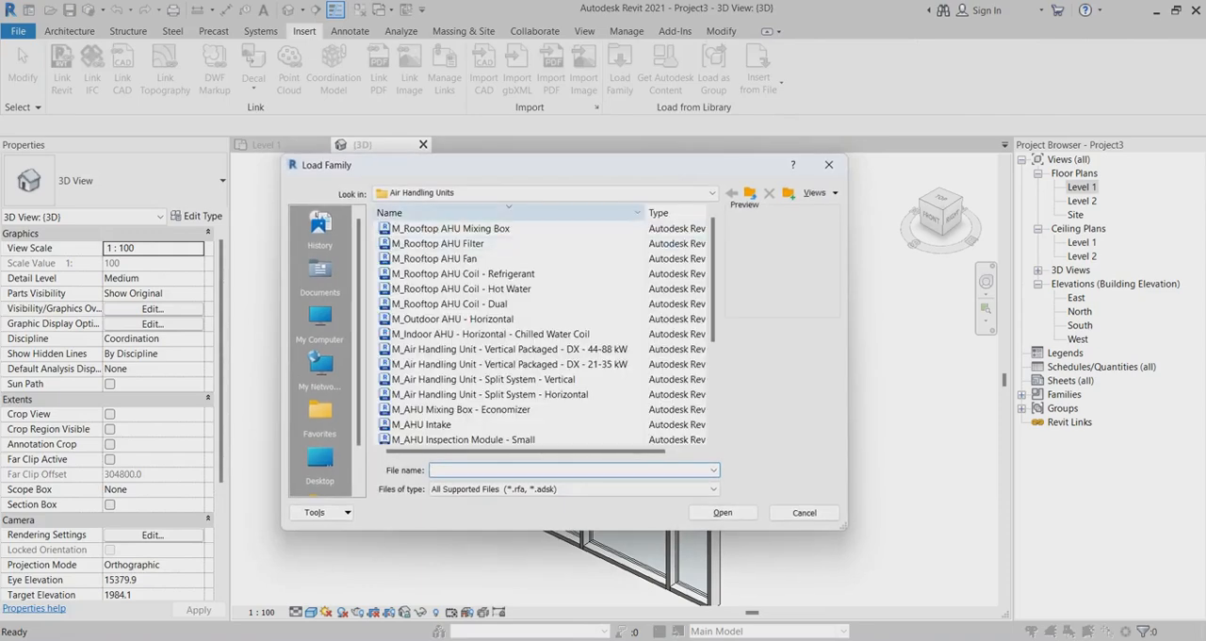
pyautogui.click(750, 193)
pyautogui.click(750, 193)
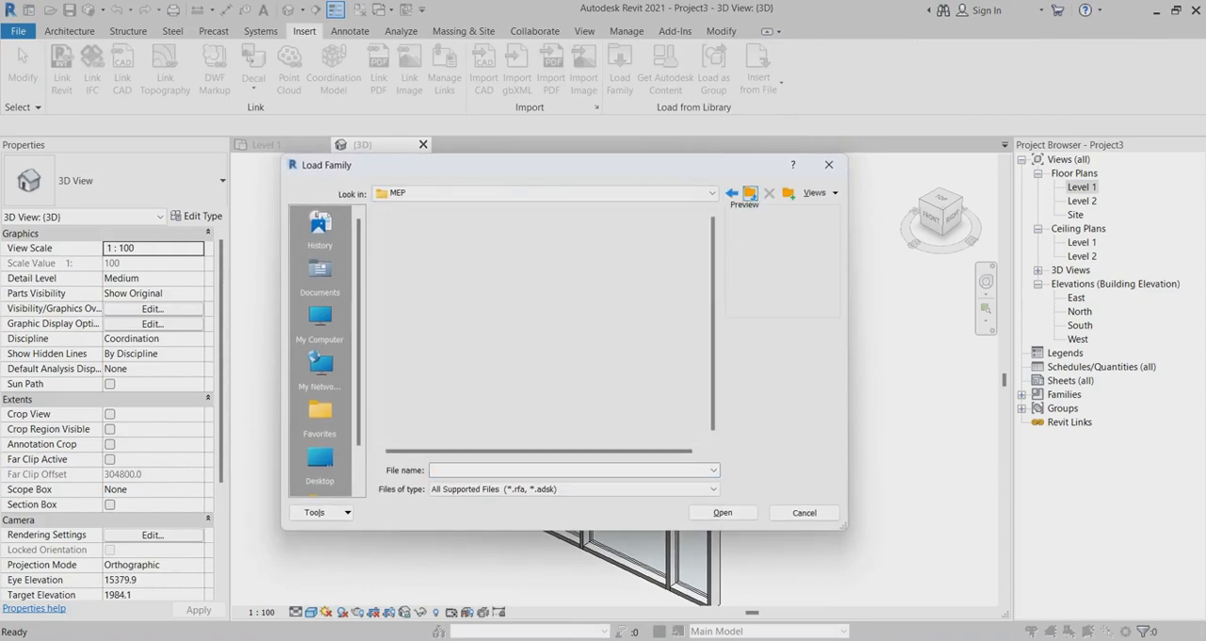
pyautogui.click(750, 193)
pyautogui.click(750, 193)
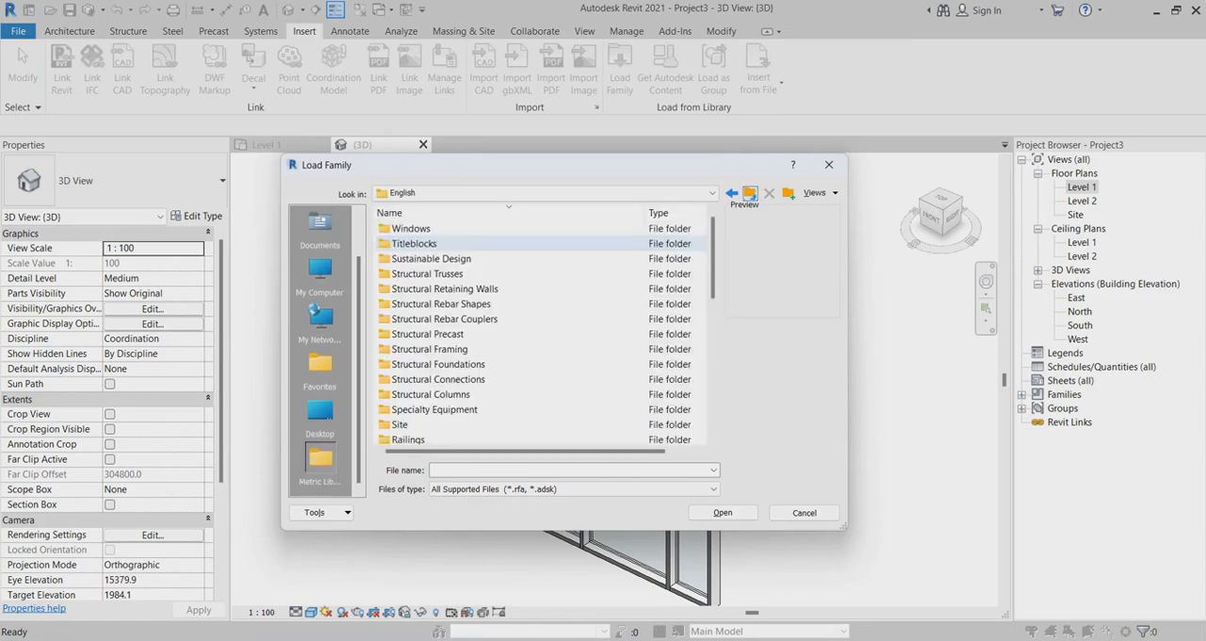
pyautogui.scroll(-6, 431, 258)
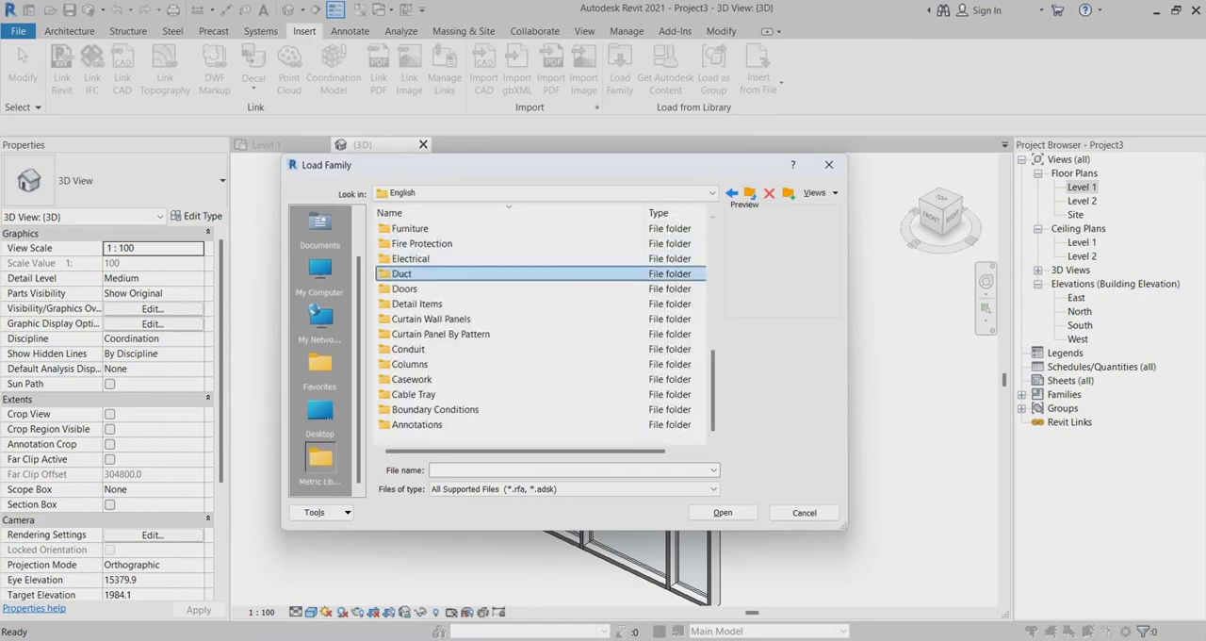
pyautogui.doubleClick(415, 289)
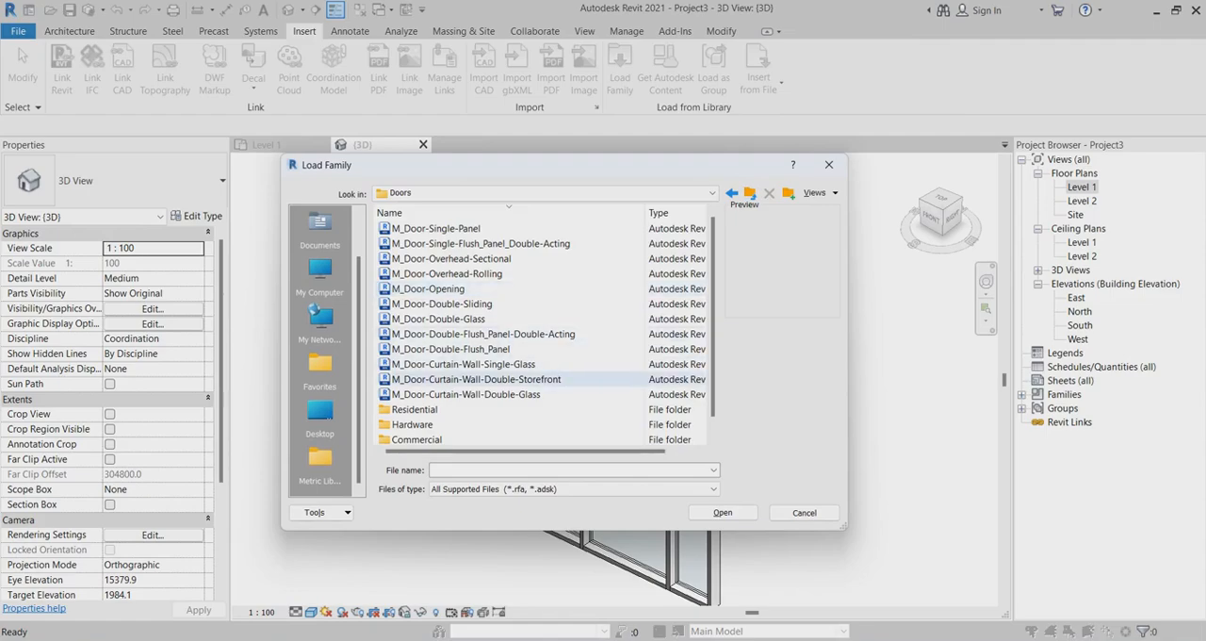
# Load the M_Door-Curtain-Wall-Single-Glass, M_Door-Curtain-Wall-Double-Storefront and M_Door-Curtain-Wall-Double-Glass families together.
pyautogui.click(462, 364)
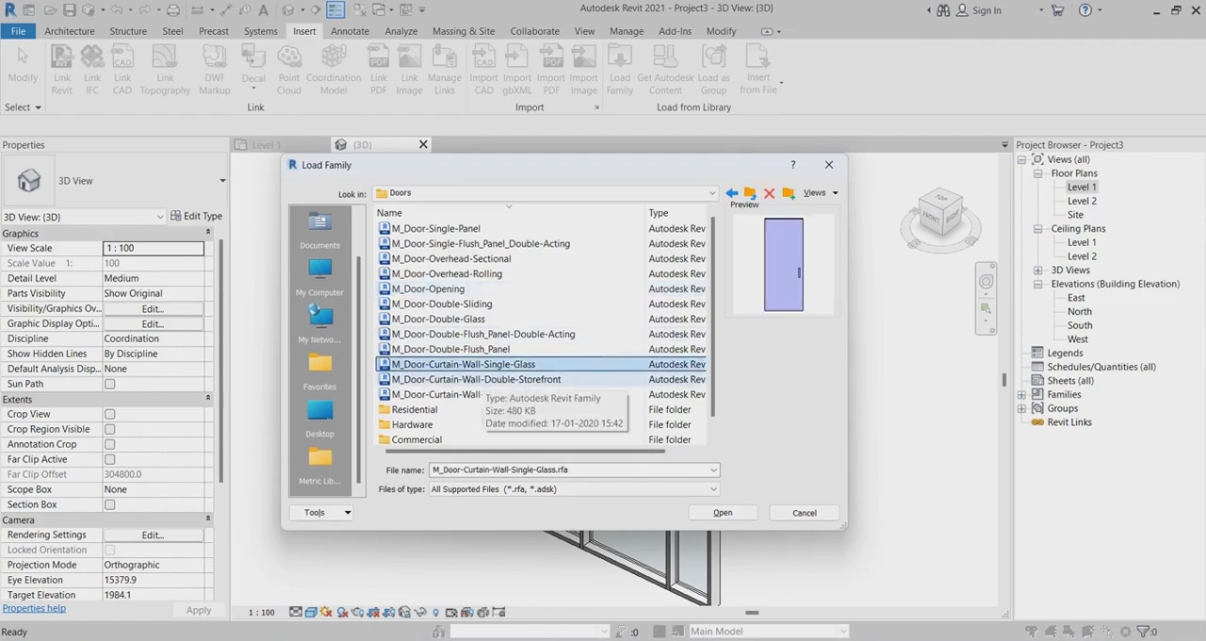
pyautogui.keyDown('ctrl'); pyautogui.click(476, 378); pyautogui.keyUp('ctrl')
pyautogui.keyDown('ctrl'); pyautogui.click(476, 394); pyautogui.keyUp('ctrl')
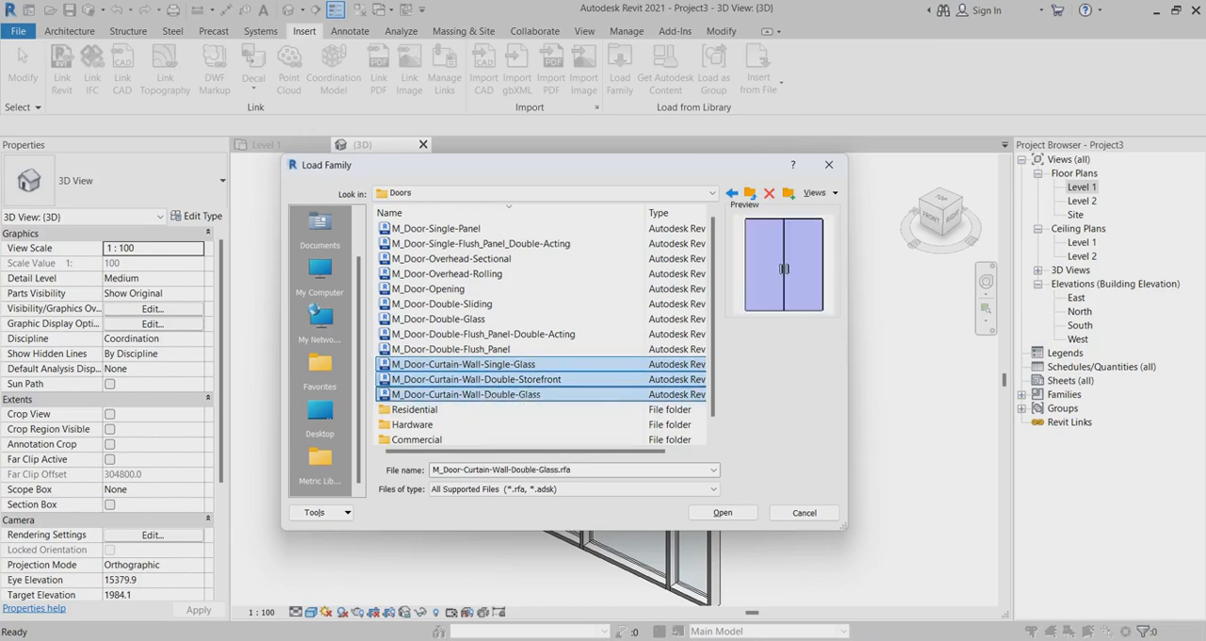
pyautogui.click(723, 511)
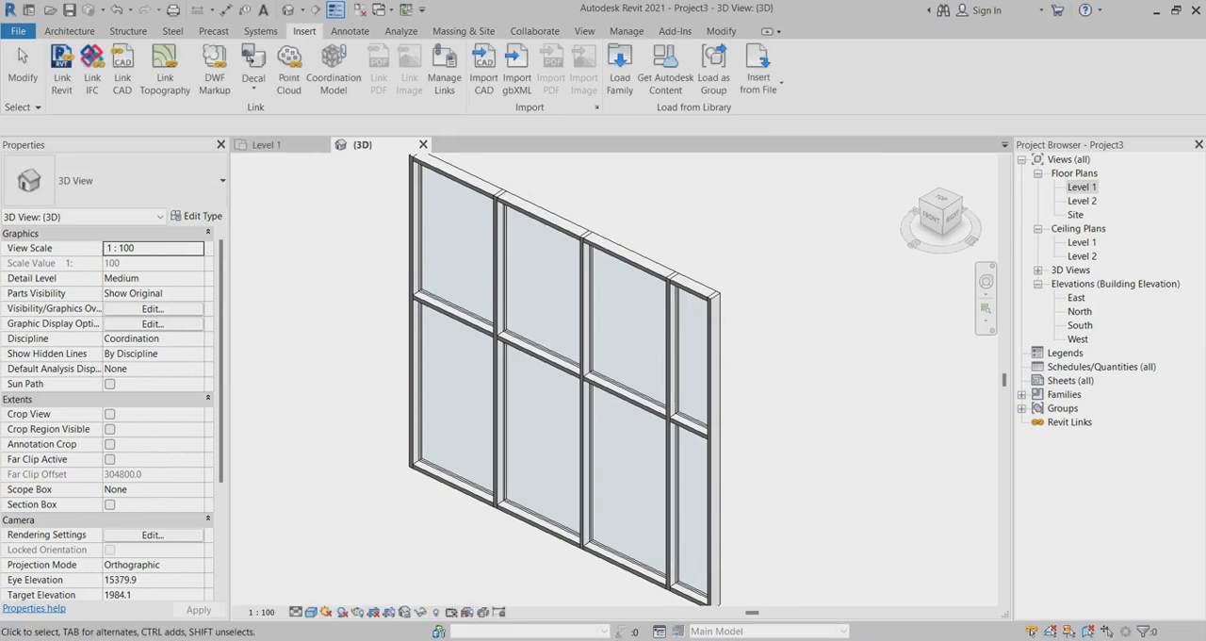
# Unpin the curtain wall's leftmost lower glazed panel and change its type to M_Door-Curtain-Wall-Double-Storefront.
pyautogui.scroll(3, 464, 371)
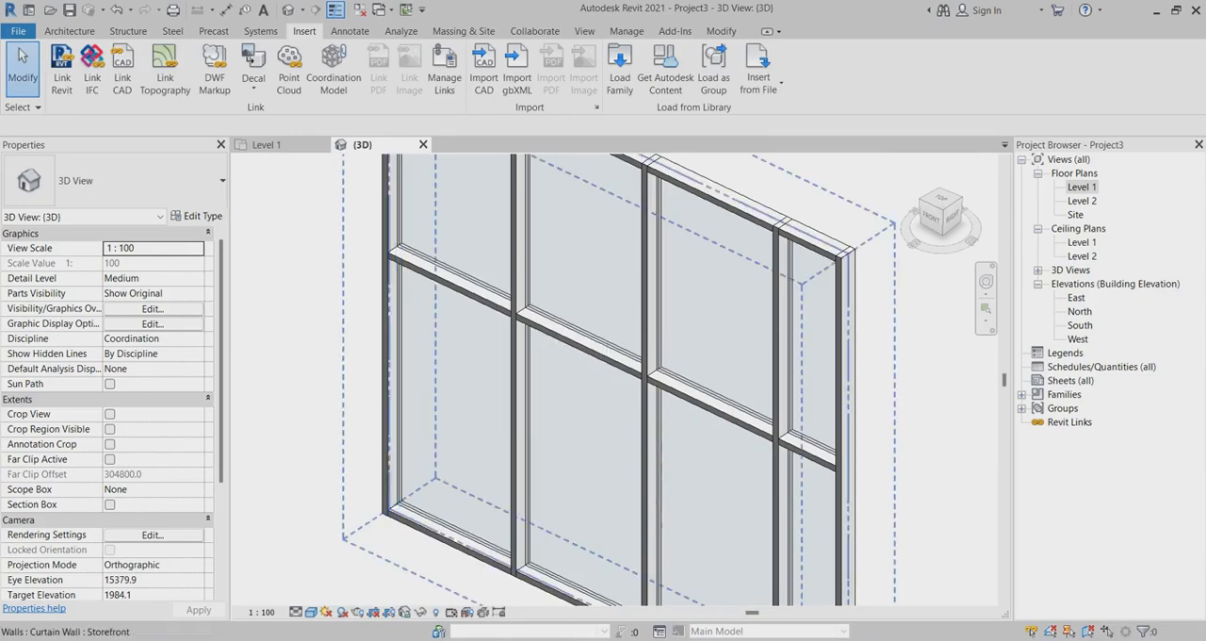
pyautogui.press('Tab')
pyautogui.click(485, 376)
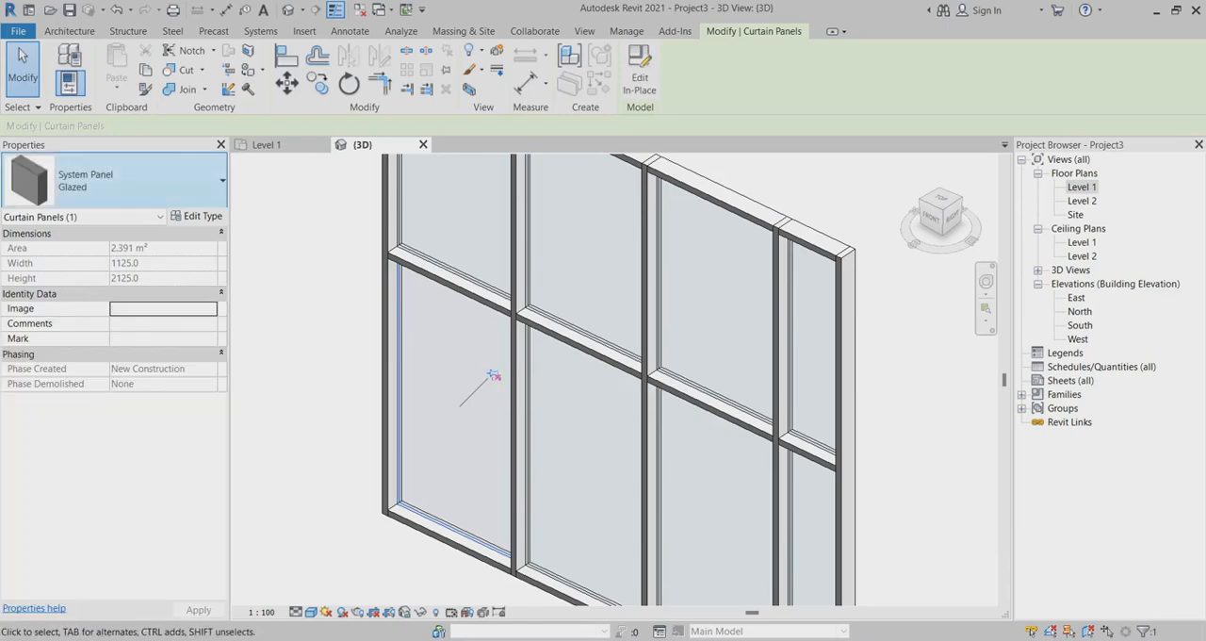
pyautogui.click(142, 181)
pyautogui.scroll(1, 141, 321)
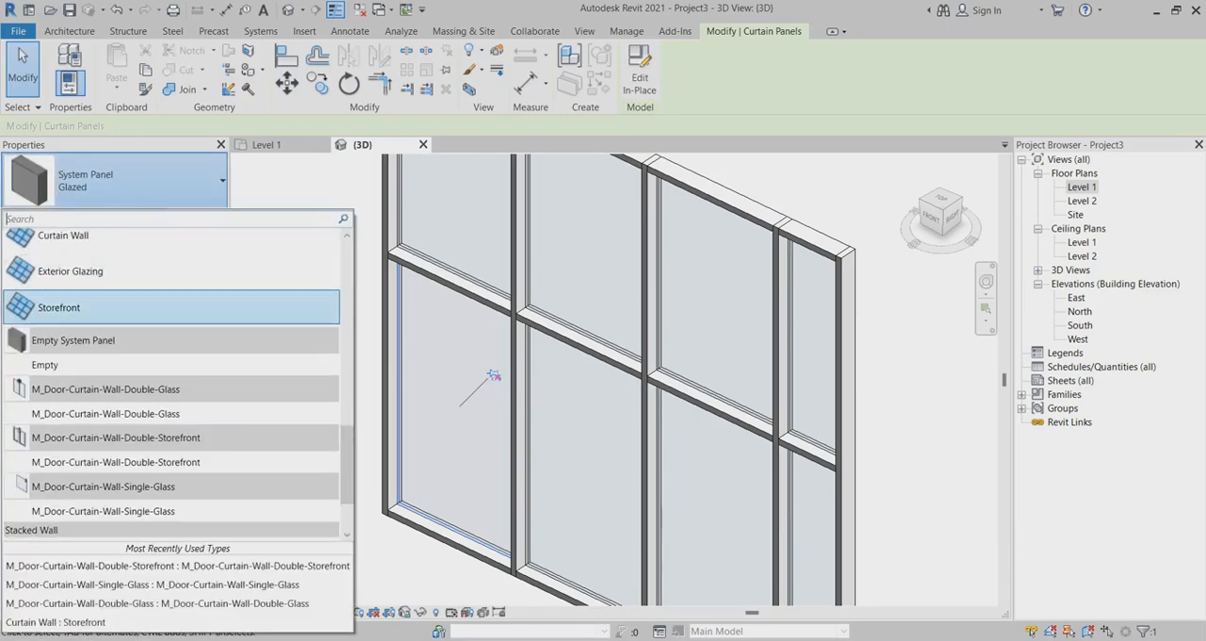
pyautogui.scroll(4, 170, 276)
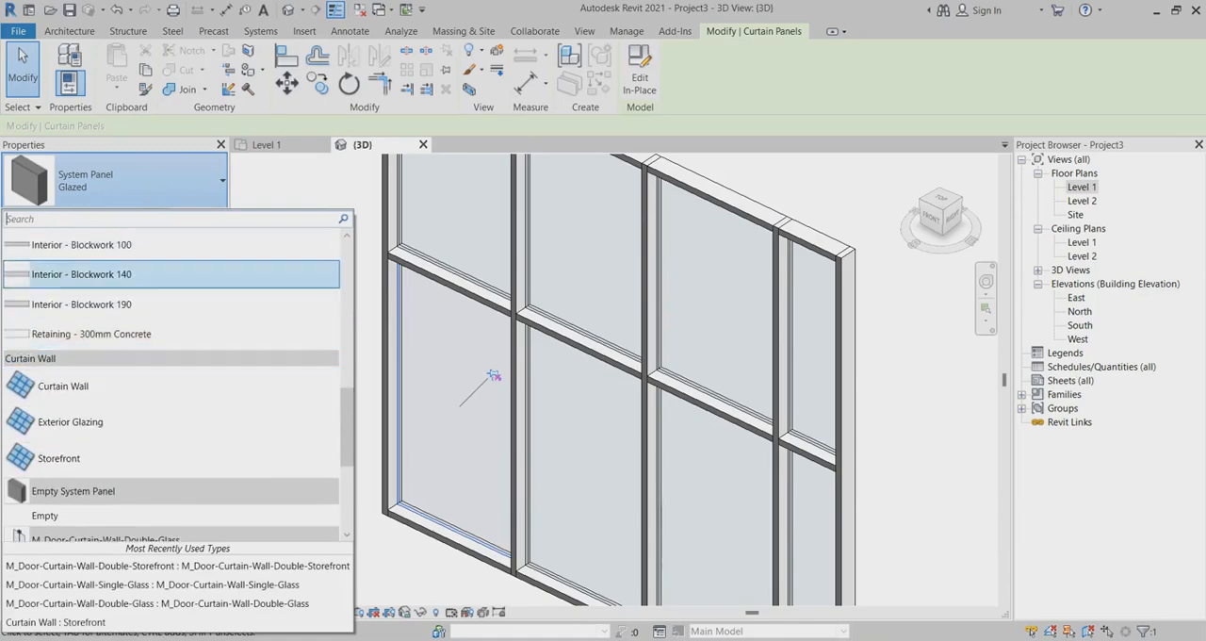
pyautogui.scroll(-3, 169, 275)
pyautogui.scroll(-2, 170, 283)
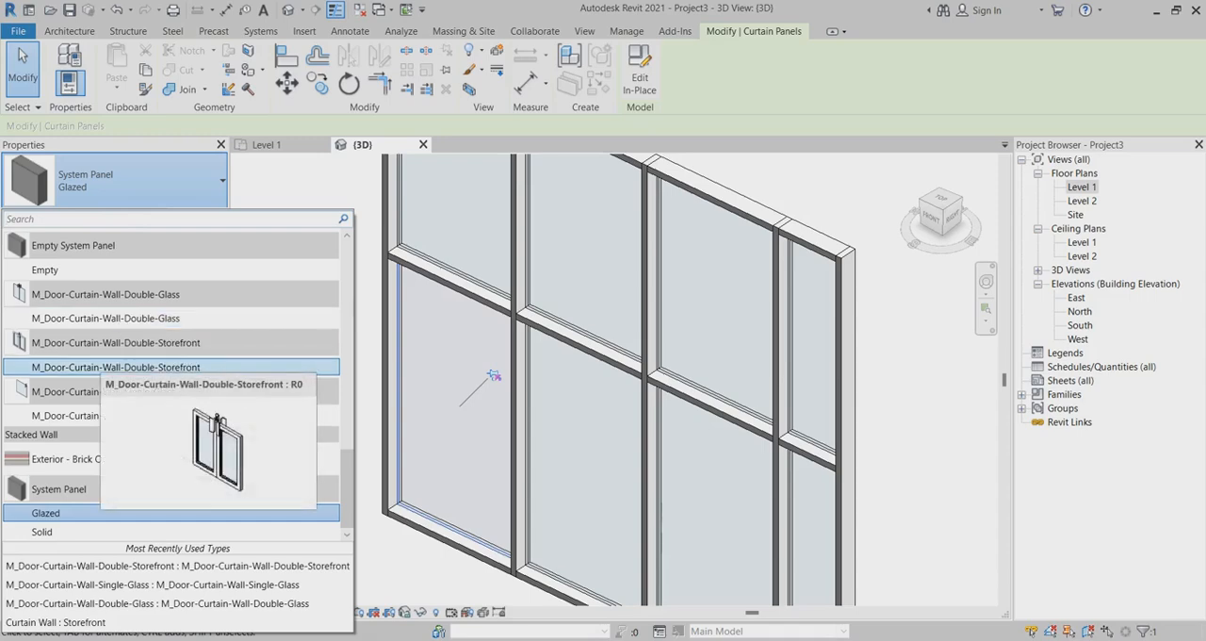
pyautogui.press('Escape')
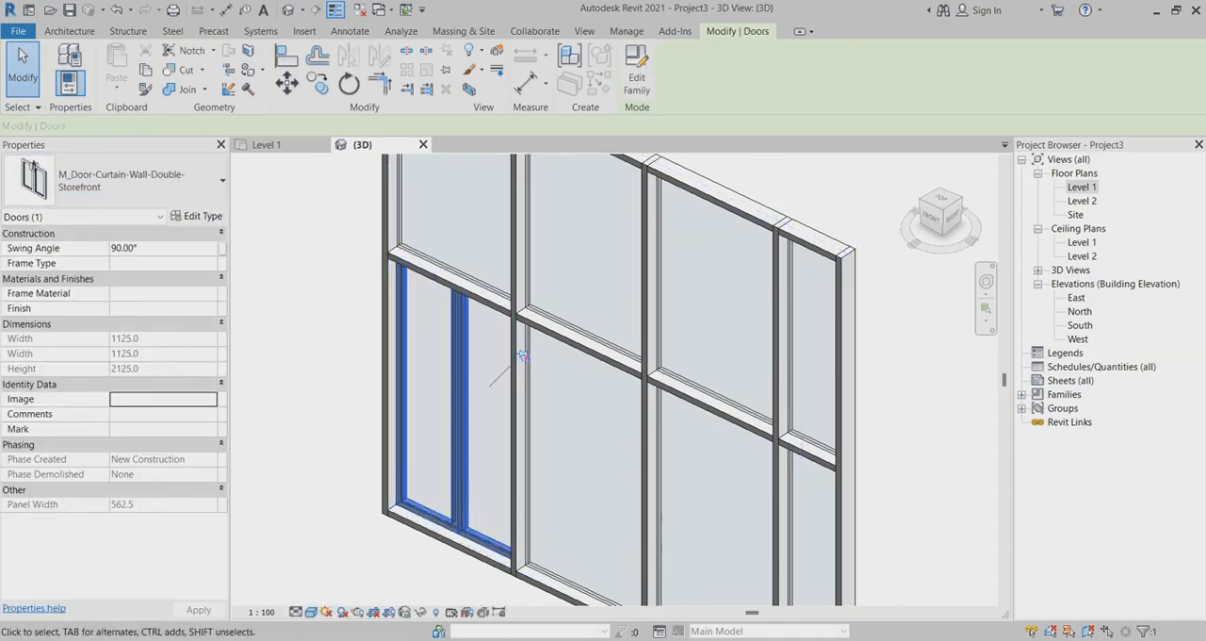
# Set the 3D view's detail level to Fine and inspect the double door's handles and frame.
pyautogui.click(296, 613)
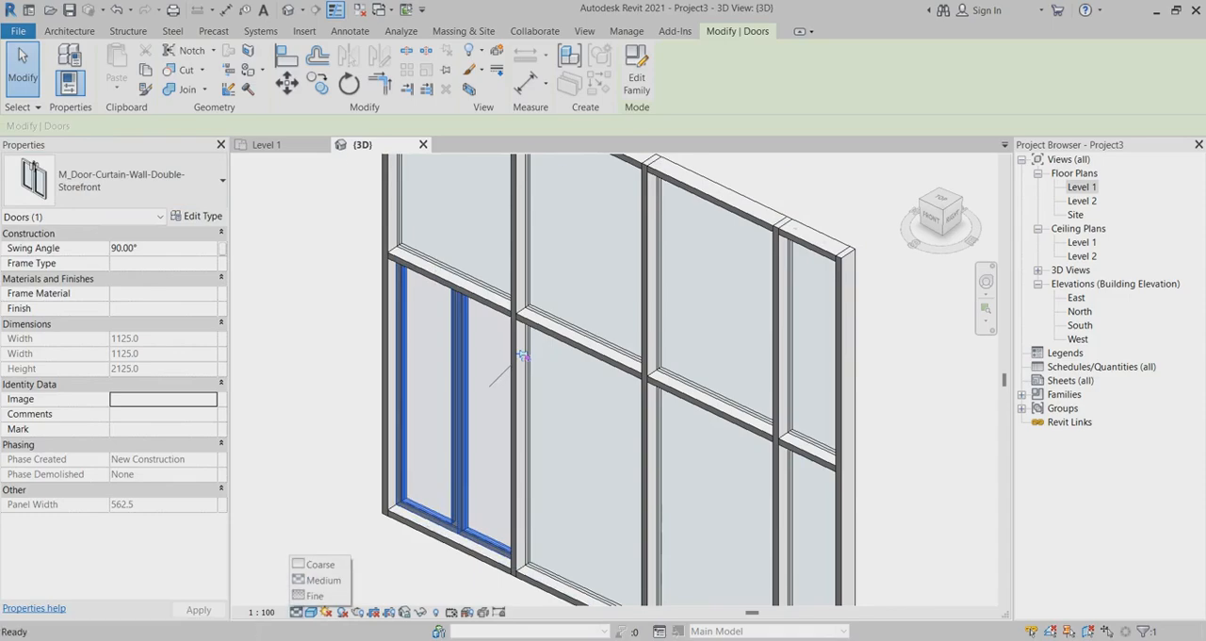
pyautogui.click(315, 595)
pyautogui.press('Escape')
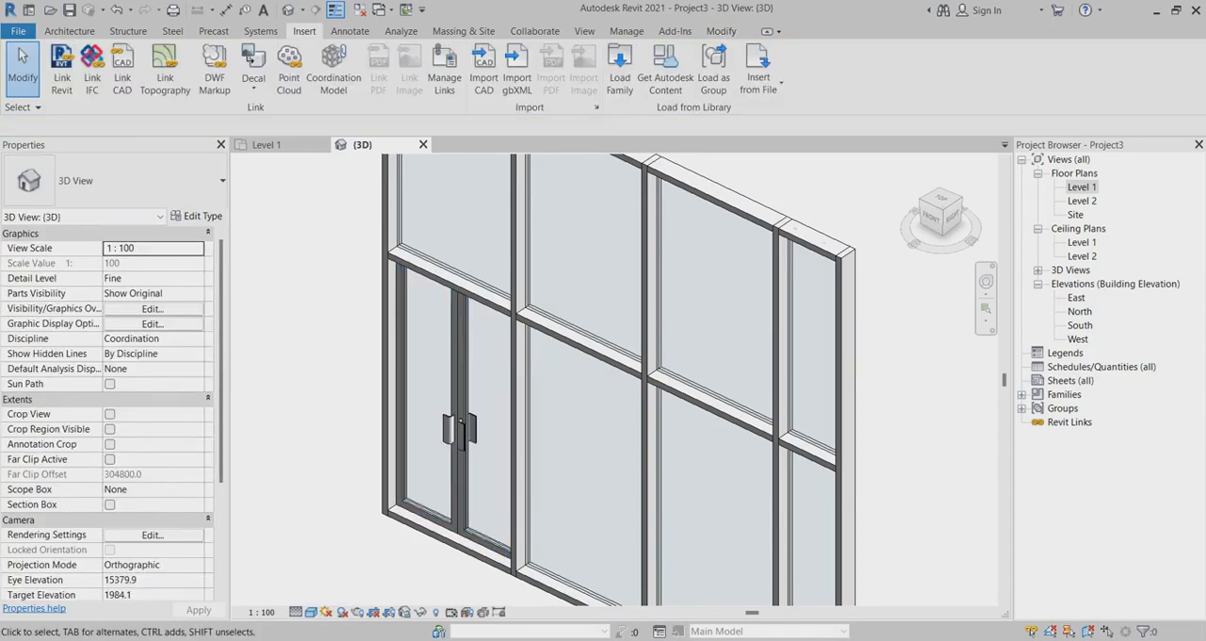
pyautogui.scroll(3, 377, 409)
pyautogui.scroll(-4, 377, 410)
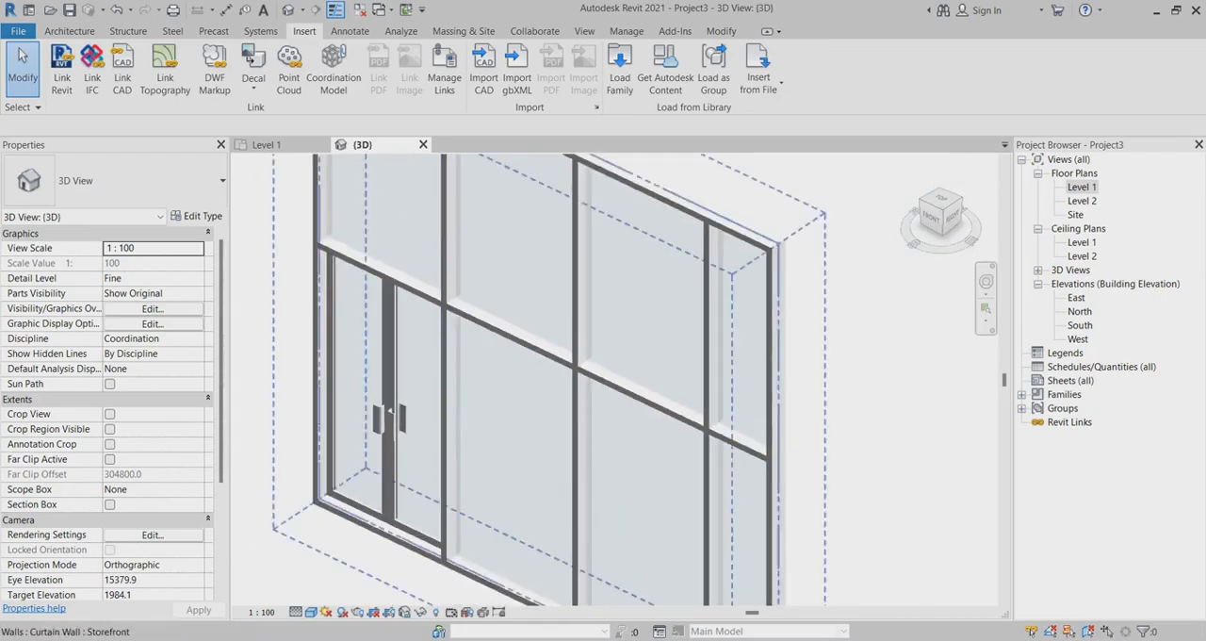
pyautogui.scroll(1, 405, 413)
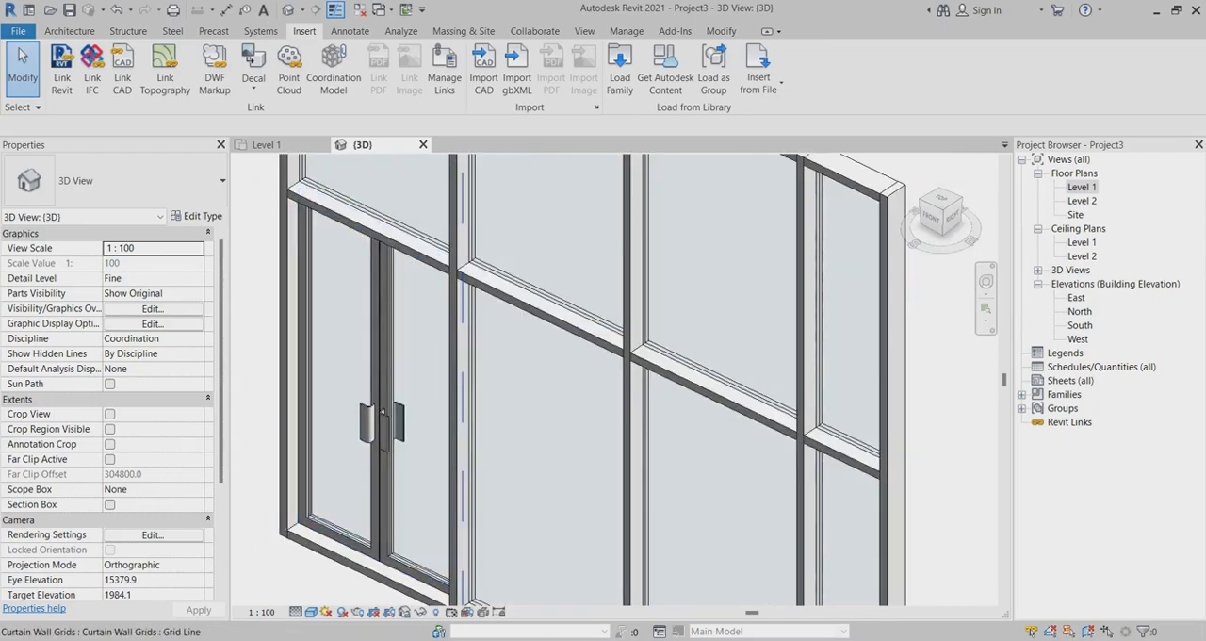
pyautogui.scroll(-2, 380, 373)
pyautogui.scroll(3, 429, 442)
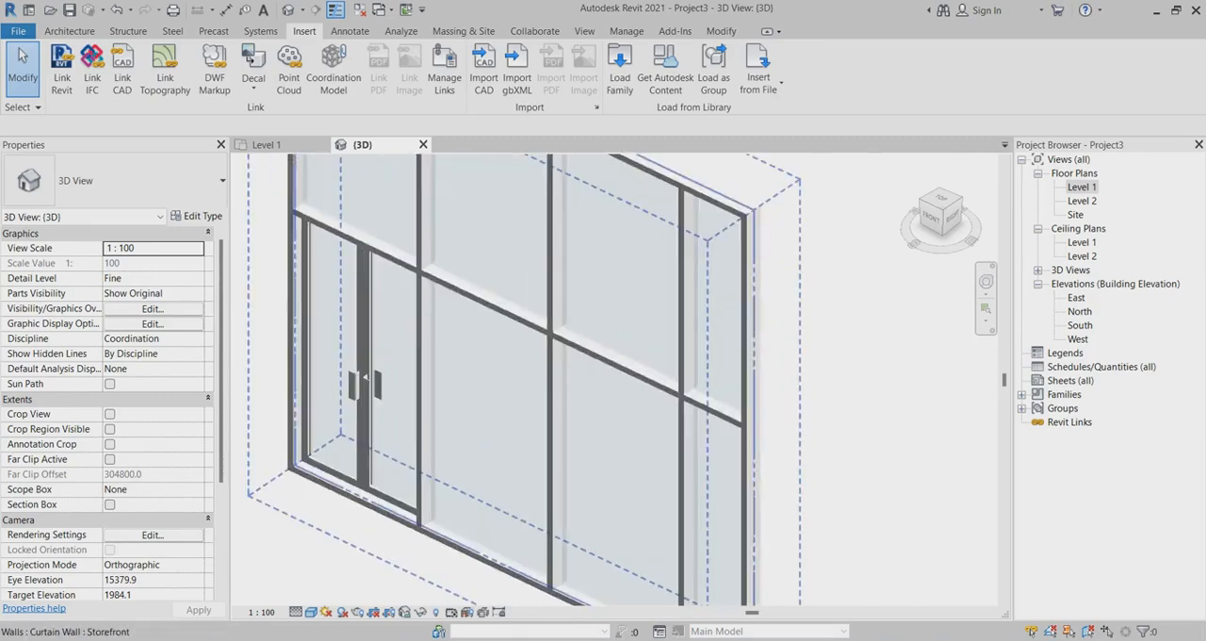
# Unpin the lower glazed panel beside the double door and change its type to System Panel Solid.
pyautogui.click(429, 426)
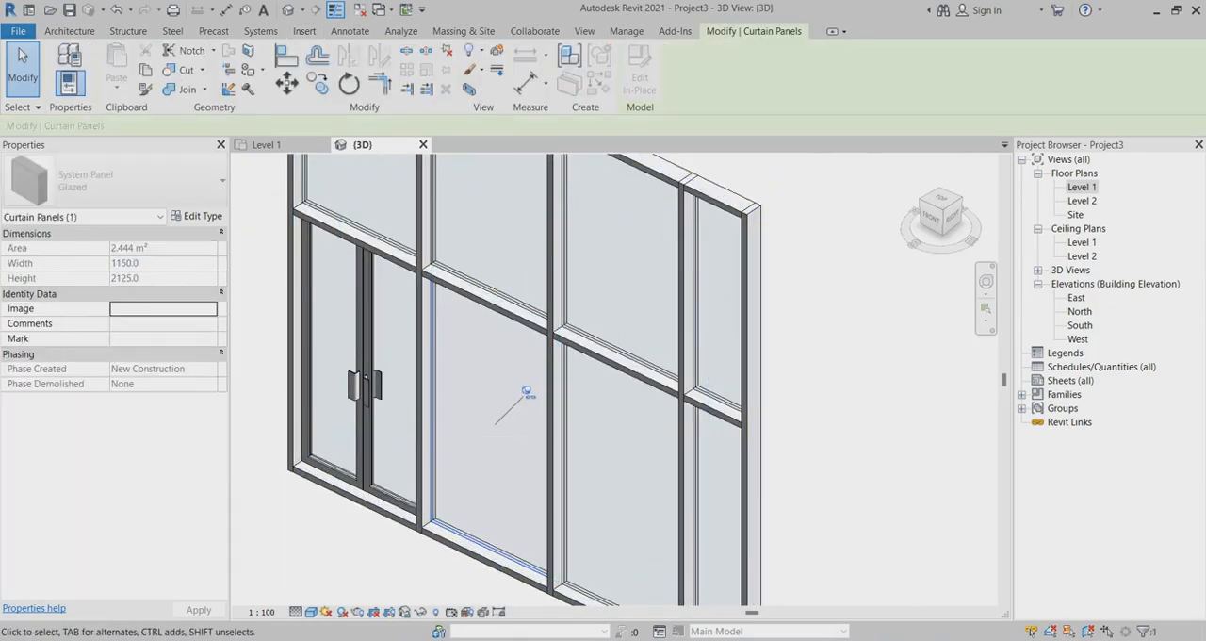
pyautogui.click(529, 393)
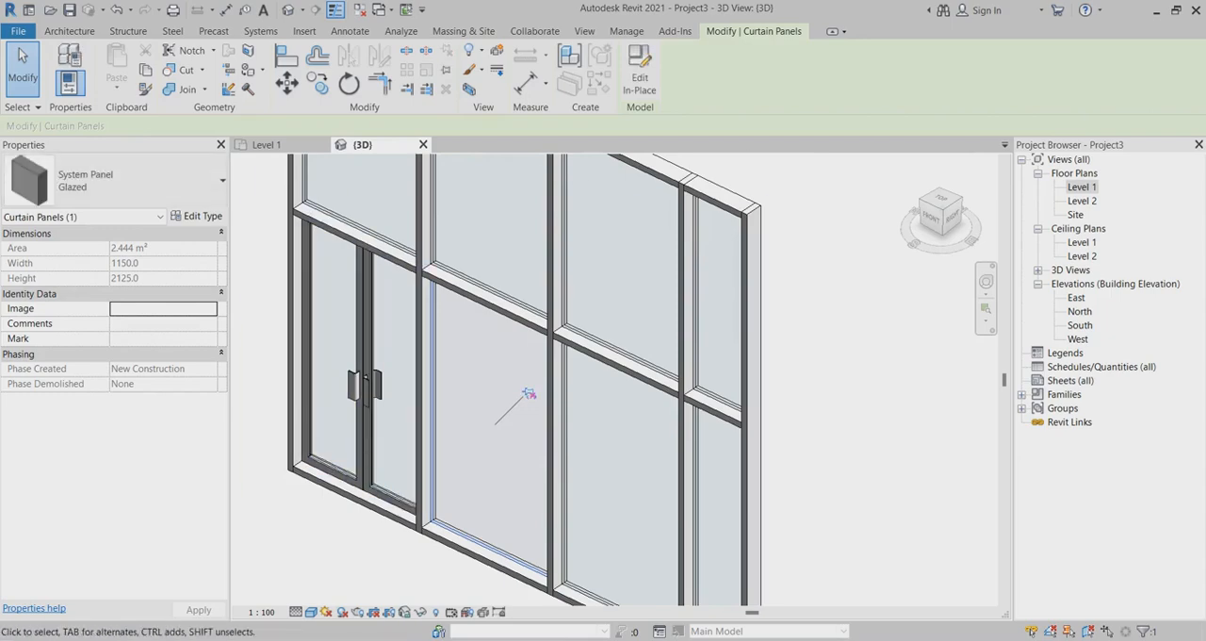
pyautogui.click(115, 180)
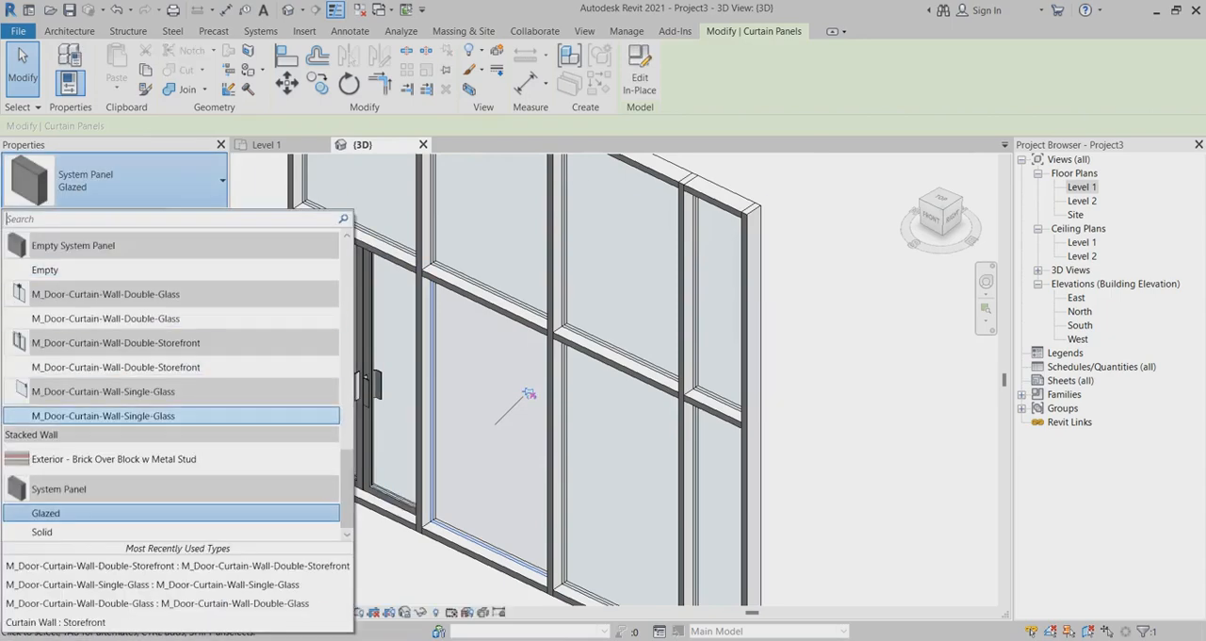
pyautogui.click(42, 532)
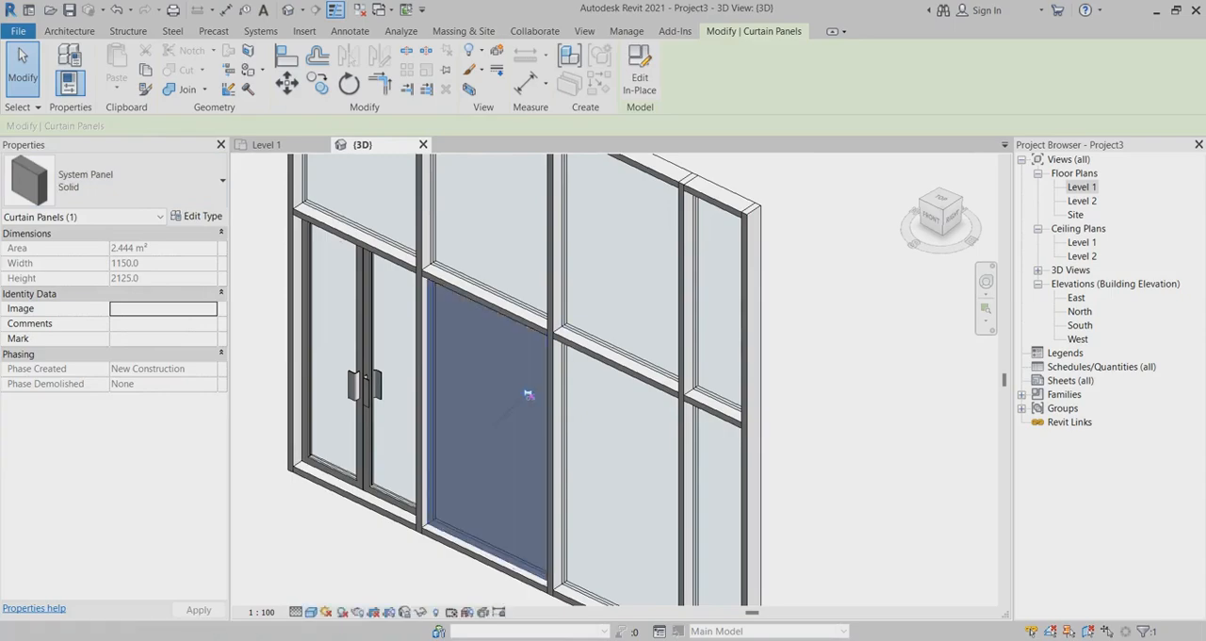
pyautogui.scroll(1, 458, 273)
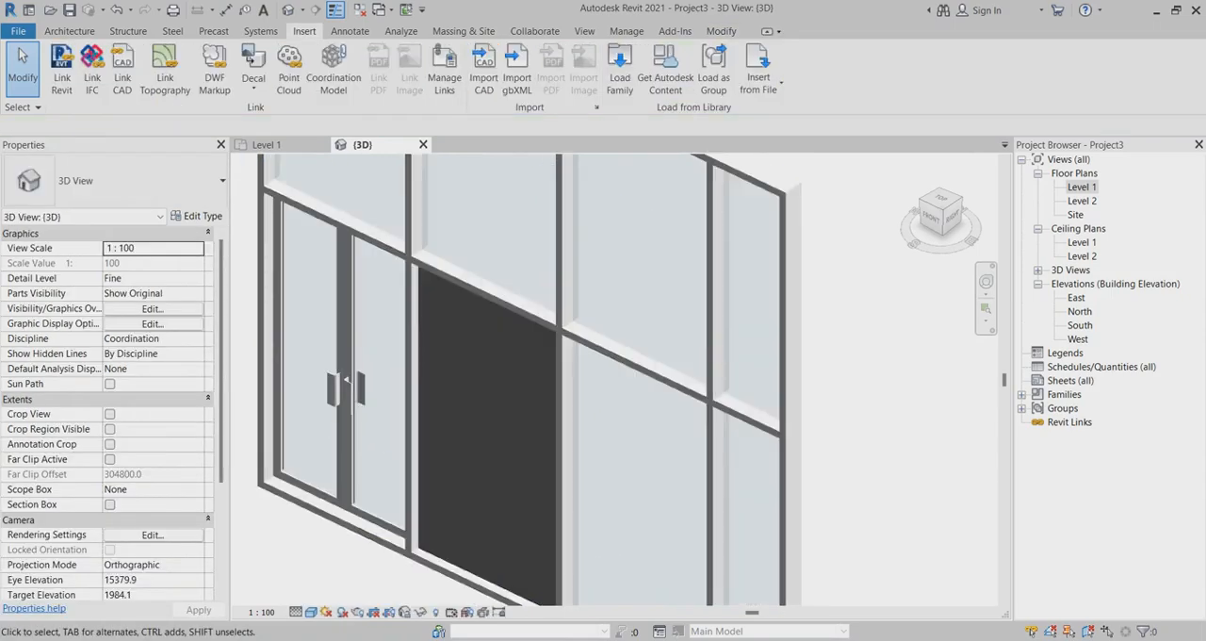
# Unpin the lower glazed panel on the solid panel's right side and change its type to M_Door-Curtain-Wall-Double-Storefront.
pyautogui.scroll(-3, 458, 274)
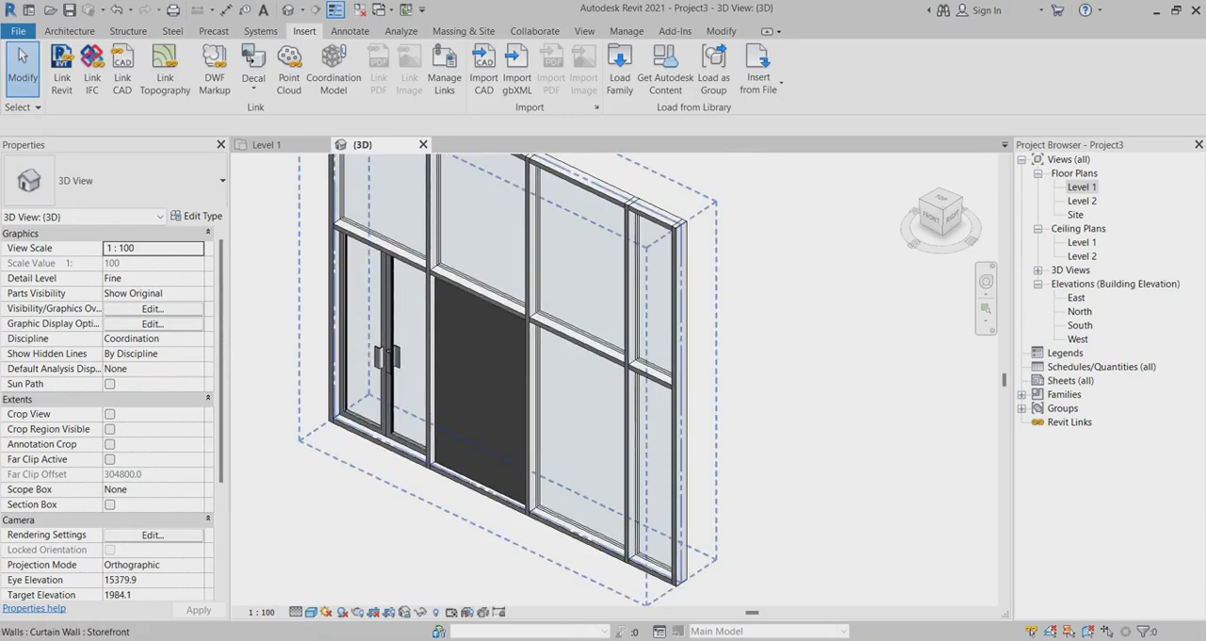
pyautogui.scroll(3, 543, 371)
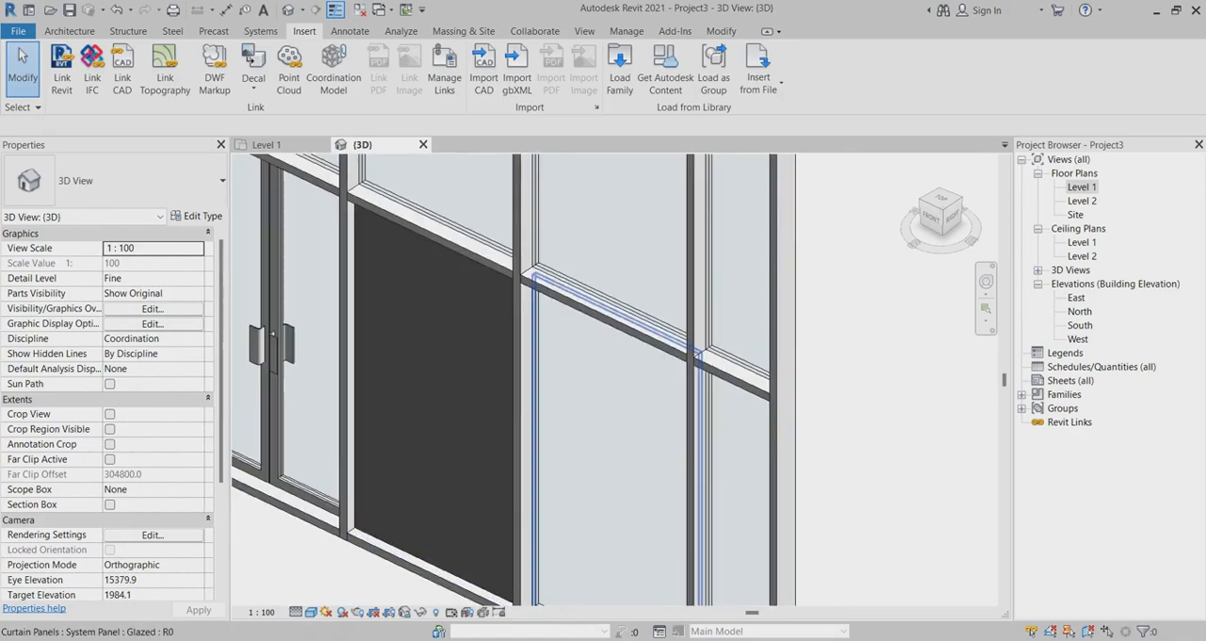
pyautogui.click(649, 447)
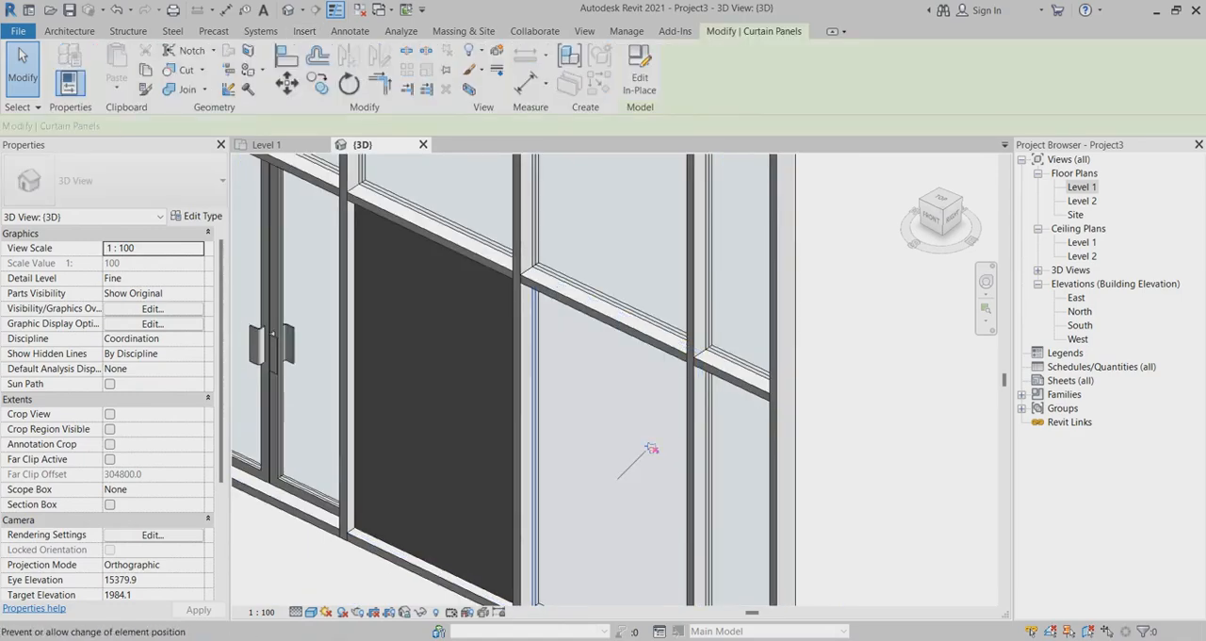
pyautogui.click(117, 181)
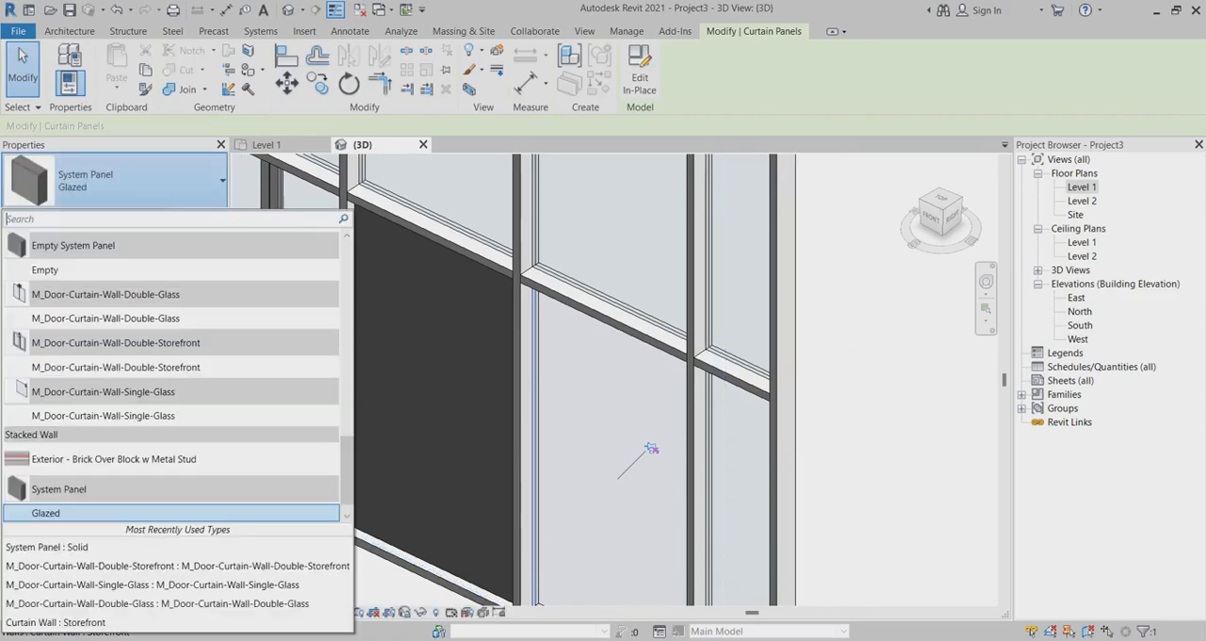
pyautogui.click(117, 368)
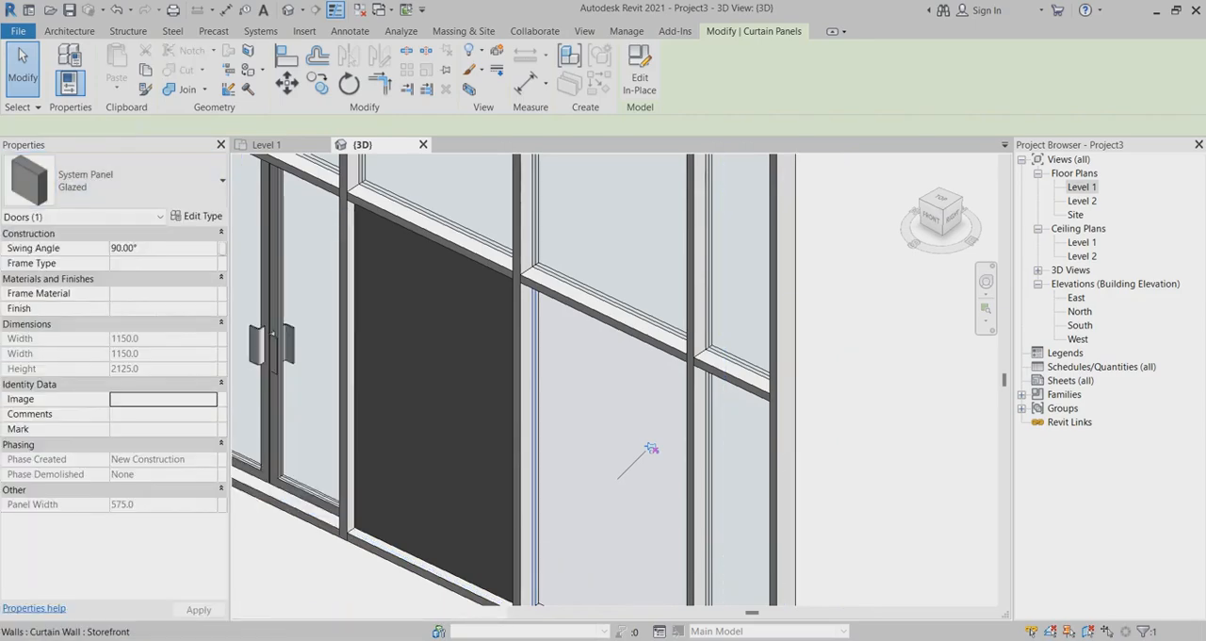
pyautogui.press('Escape')
# Examine the two storefront double doors and the solid panel between them in the 3D view.
pyautogui.scroll(-2, 595, 348)
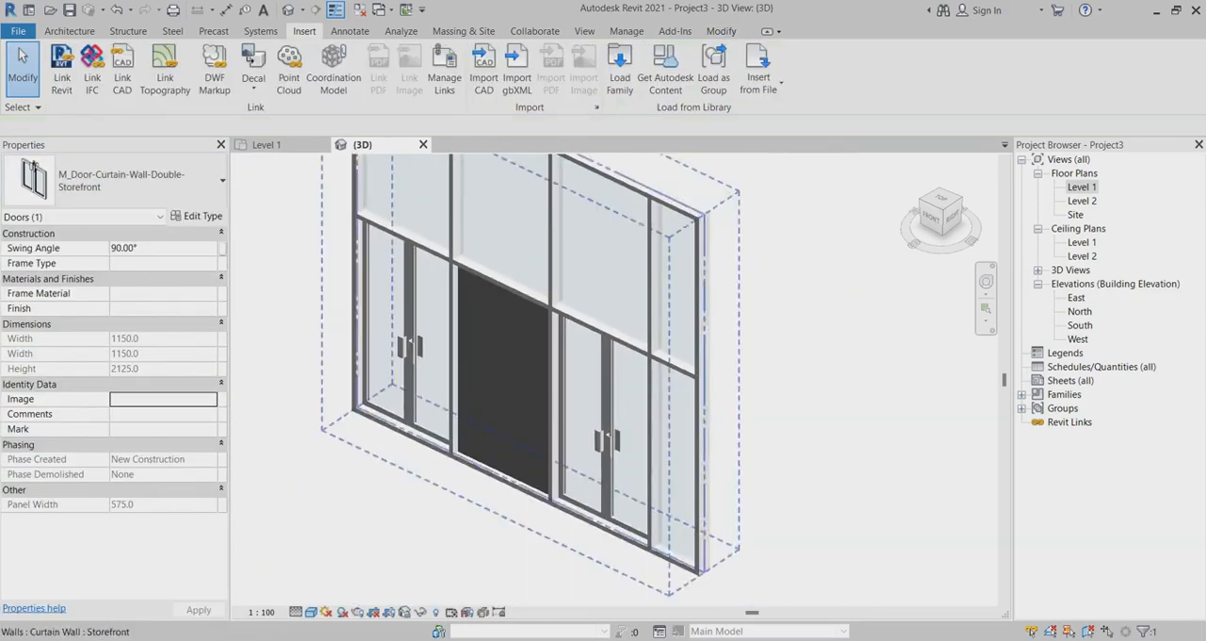
pyautogui.scroll(3, 423, 242)
pyautogui.scroll(-4, 483, 404)
pyautogui.scroll(1, 551, 400)
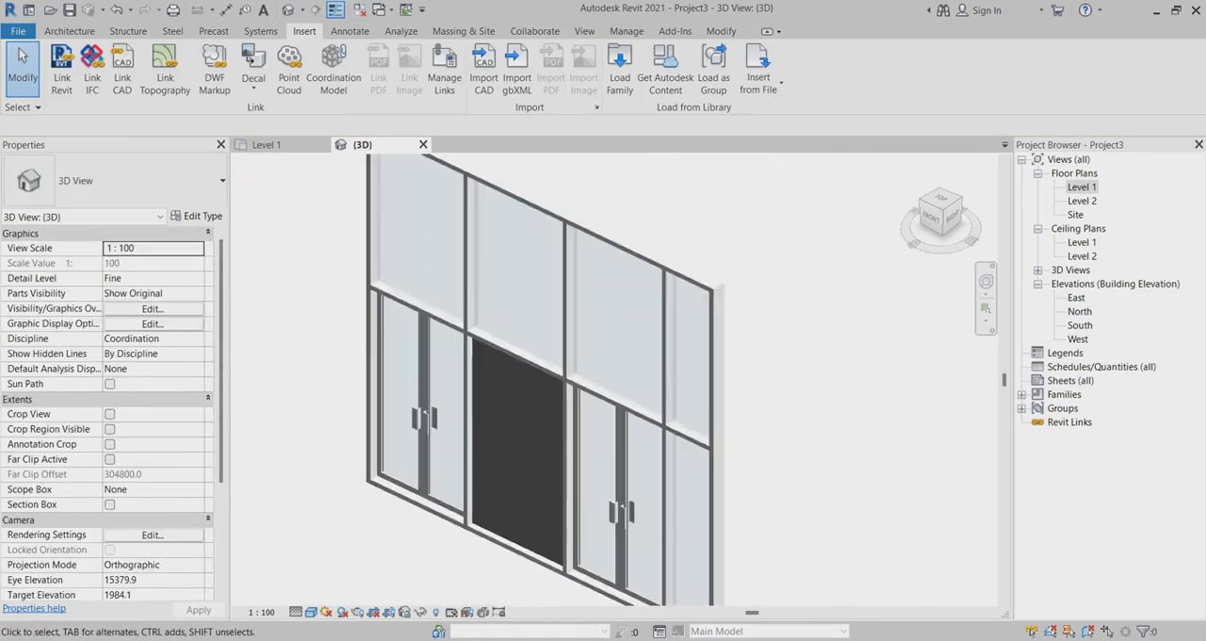
pyautogui.moveTo(551, 400)
pyautogui.keyDown('shift'); pyautogui.mouseDown(button='middle')
pyautogui.moveTo(622, 387)
pyautogui.moveTo(561, 399)
pyautogui.mouseUp(button='middle'); pyautogui.keyUp('shift')
pyautogui.scroll(-3, 482, 275)
pyautogui.scroll(4, 524, 438)
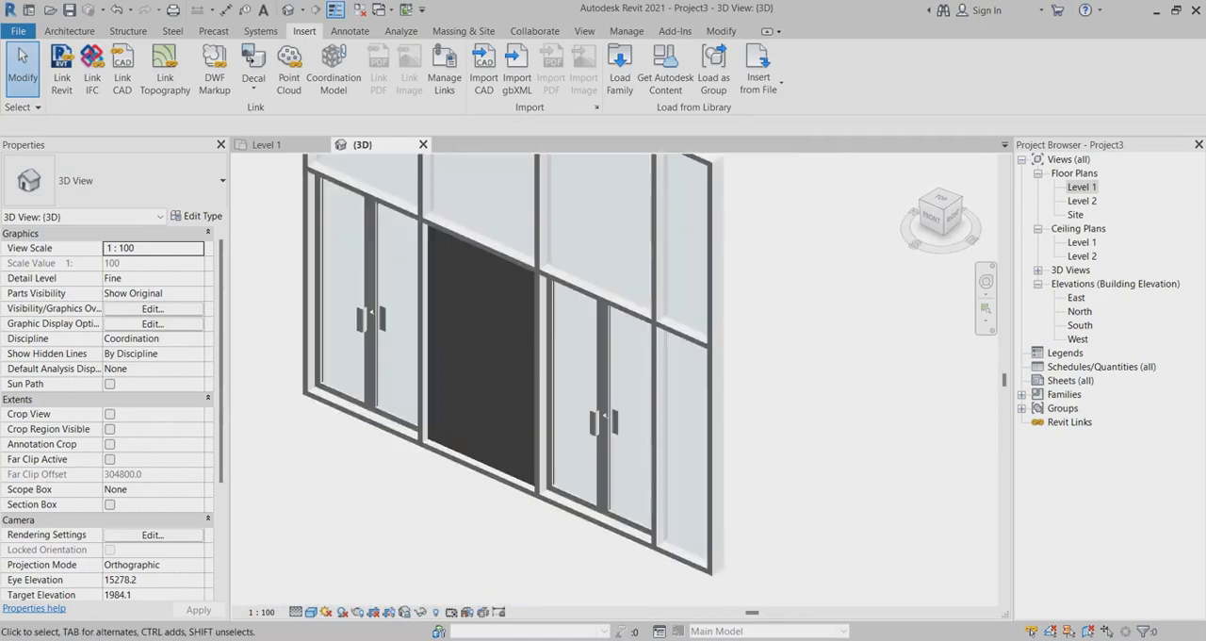
pyautogui.scroll(2, 367, 235)
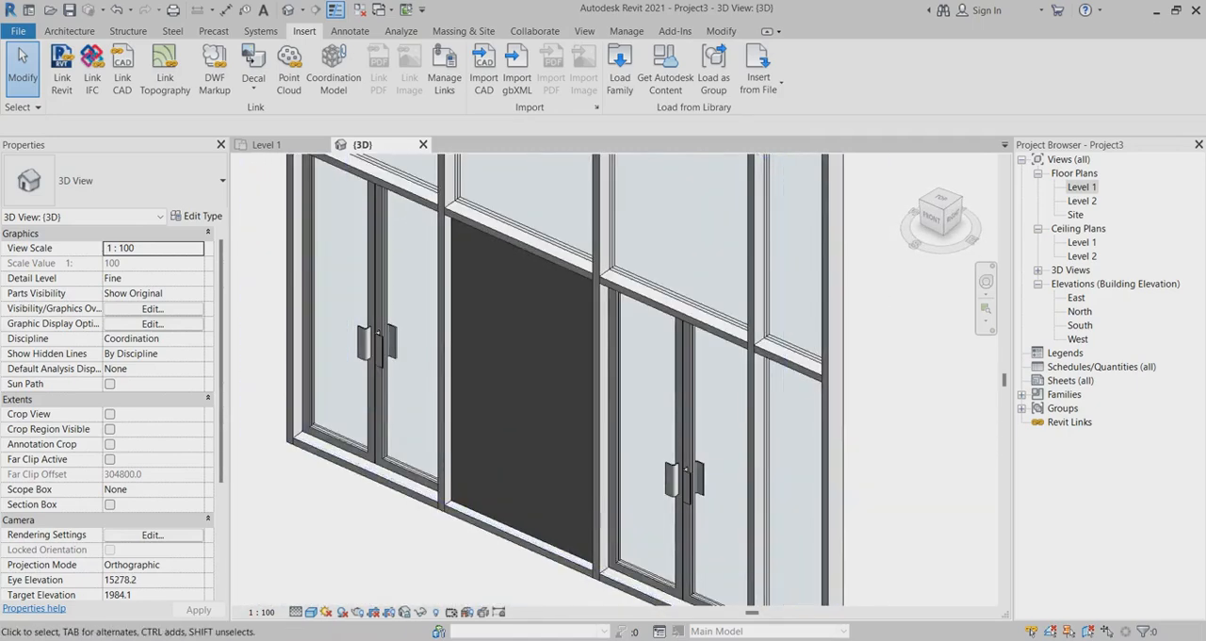
pyautogui.scroll(-2, 566, 377)
pyautogui.scroll(3, 565, 377)
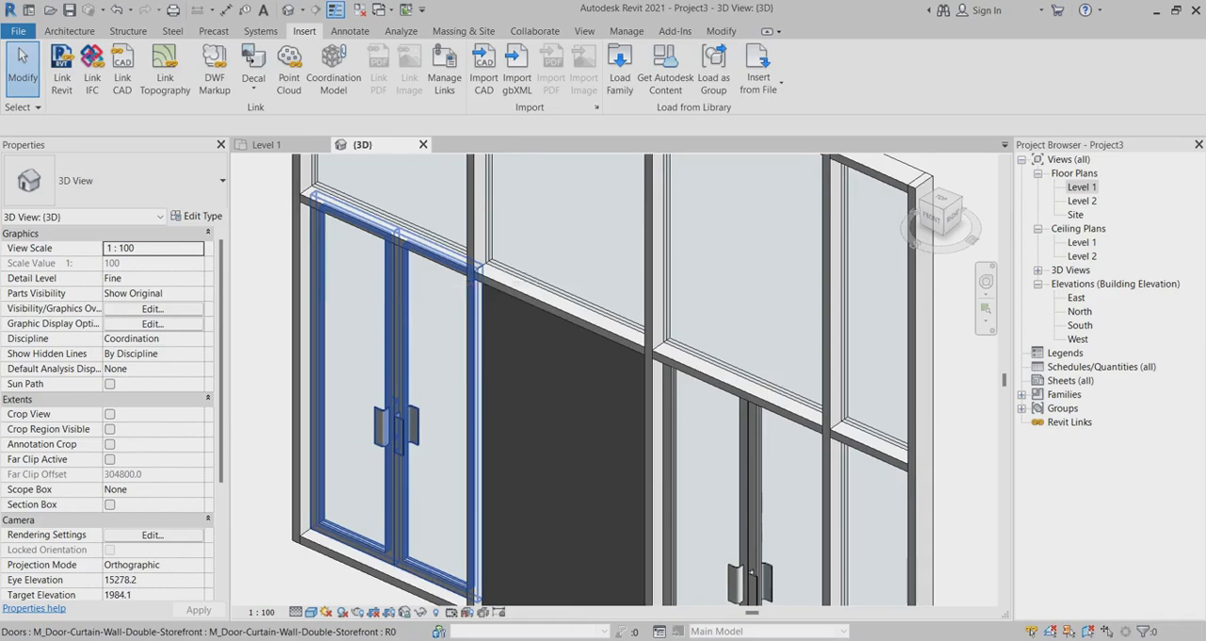
pyautogui.scroll(-3, 565, 377)
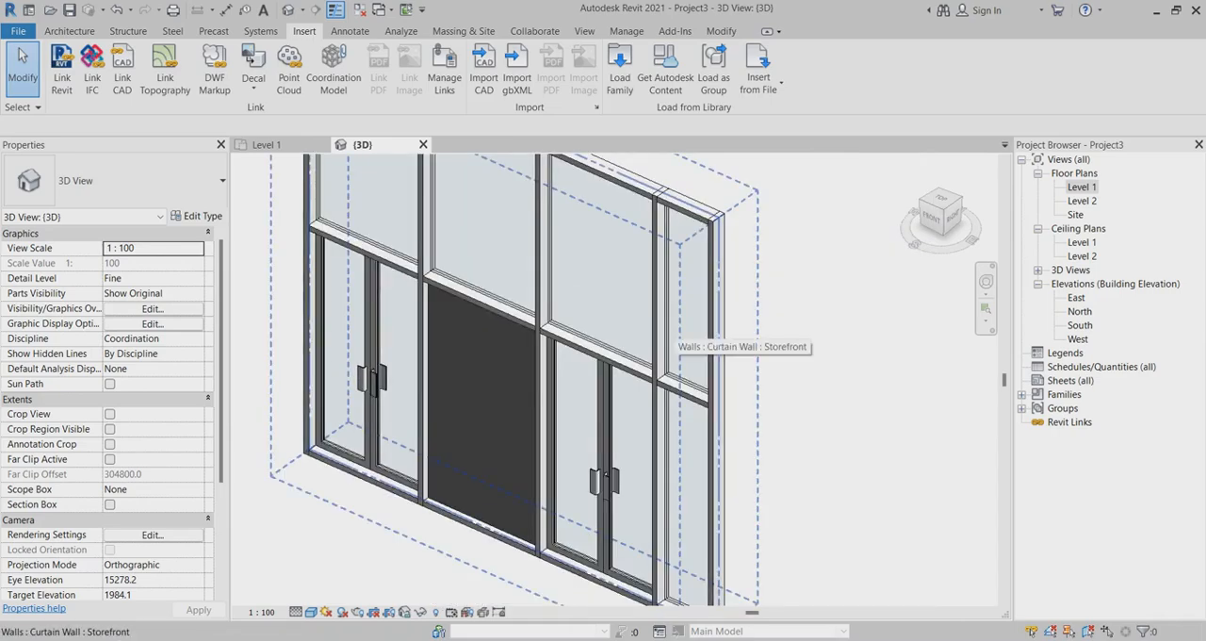
pyautogui.scroll(2, 660, 329)
pyautogui.scroll(-2, 659, 329)
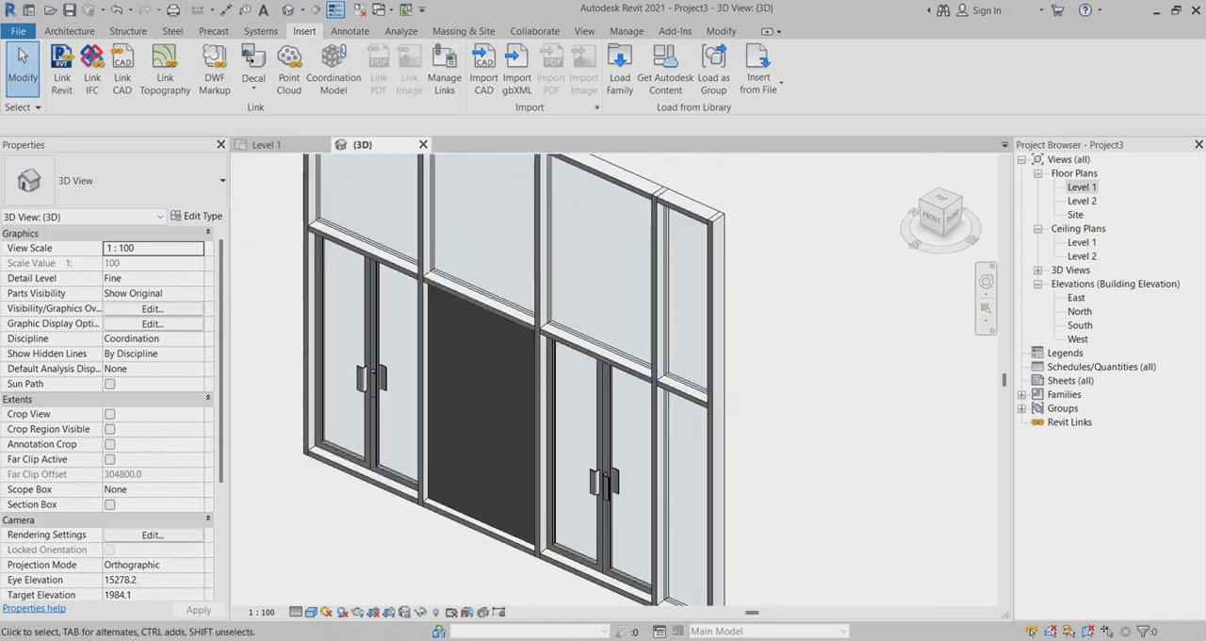
# Open the Level 1 floor plan and place a camera in front of the curtain wall, aimed at its panels.
pyautogui.doubleClick(1082, 187)
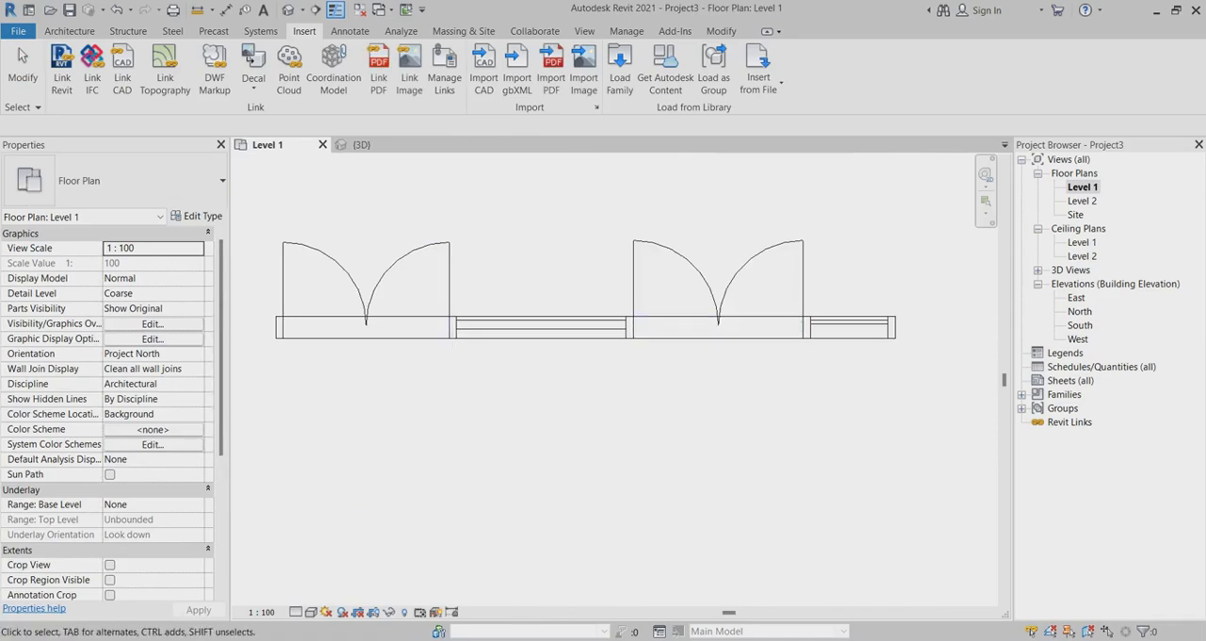
pyautogui.scroll(-3, 507, 335)
pyautogui.scroll(2, 502, 335)
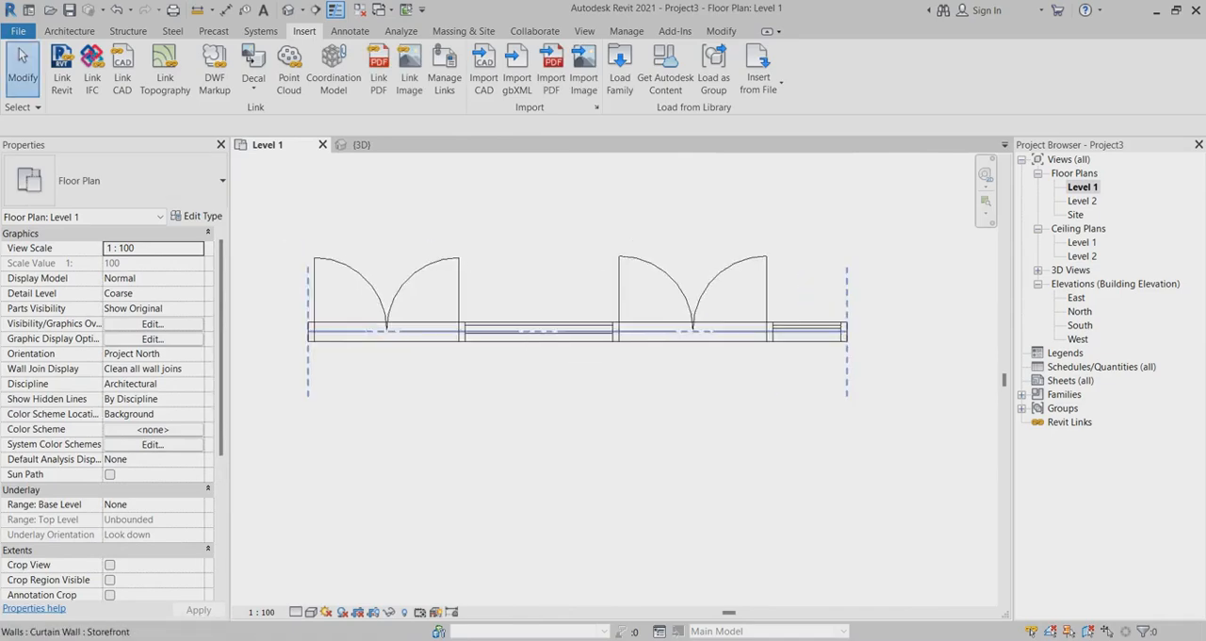
pyautogui.scroll(-1, 496, 333)
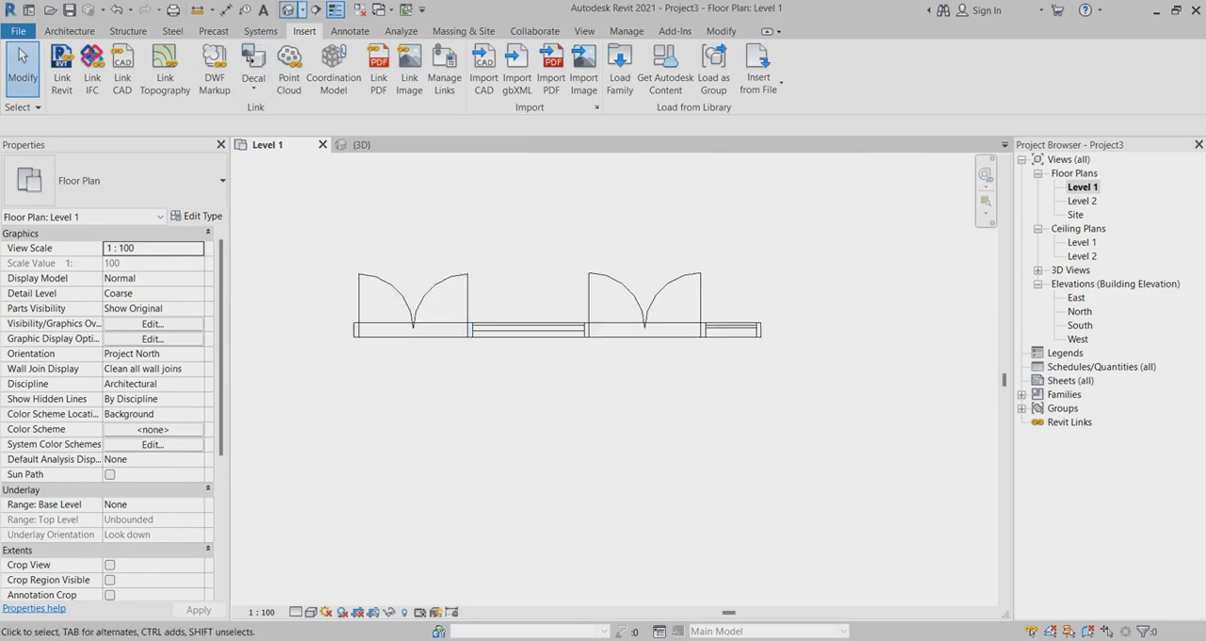
pyautogui.click(314, 48)
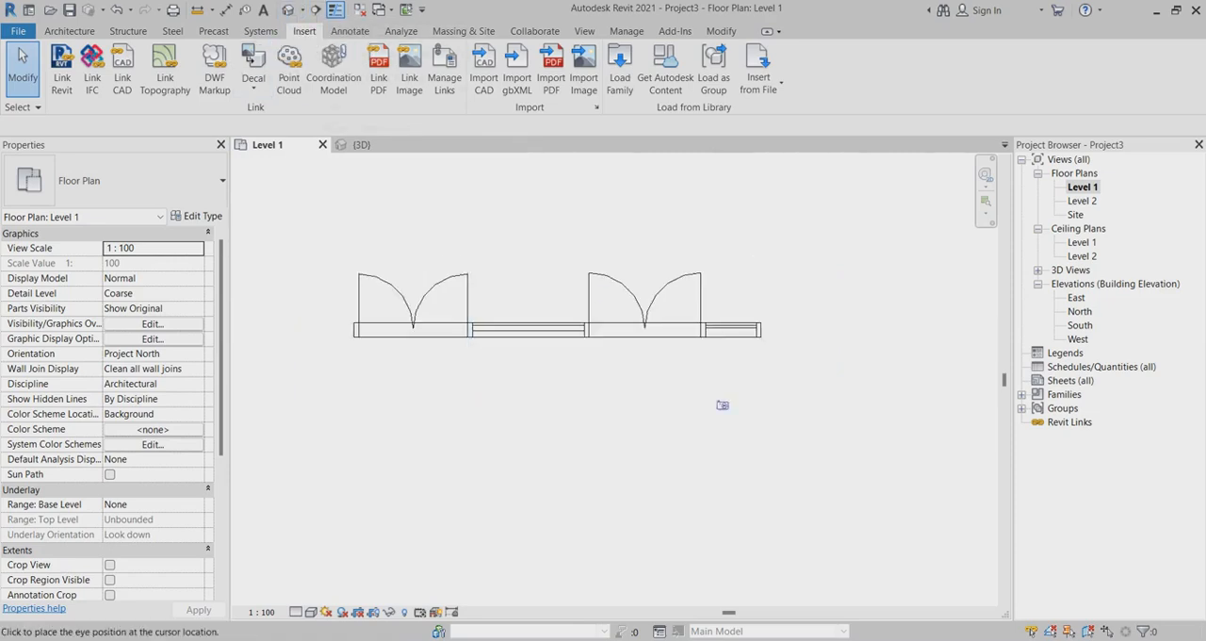
pyautogui.click(586, 349)
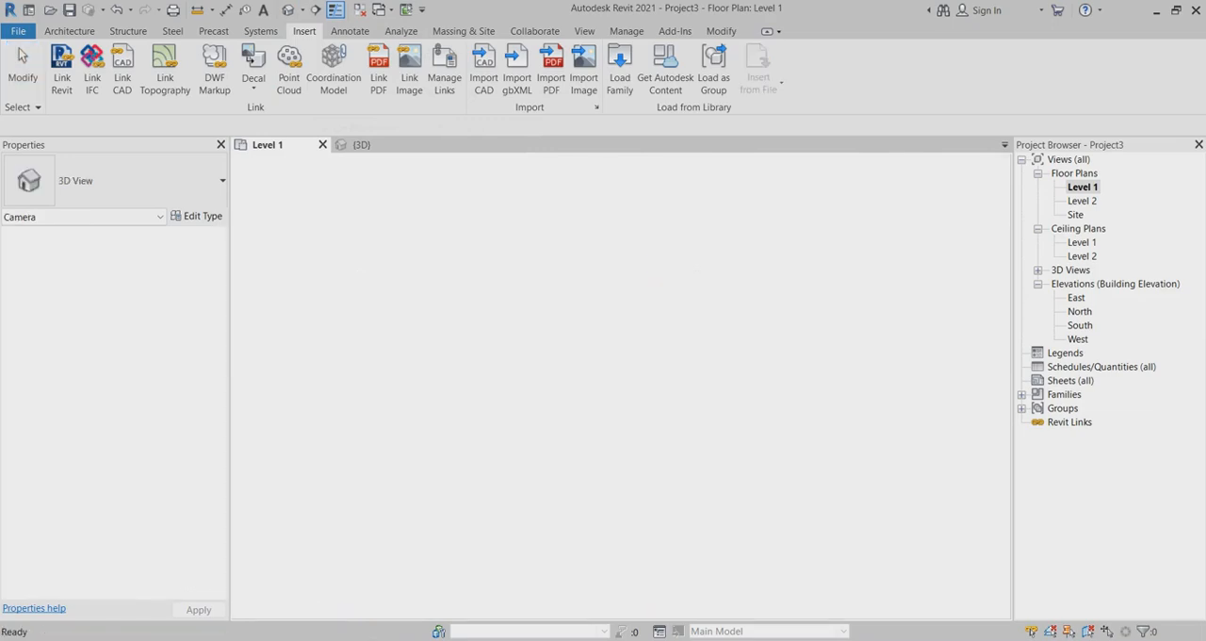
# Enlarge the camera view's crop region on all sides and orbit the camera to frame both double doors.
pyautogui.scroll(-3, 609, 428)
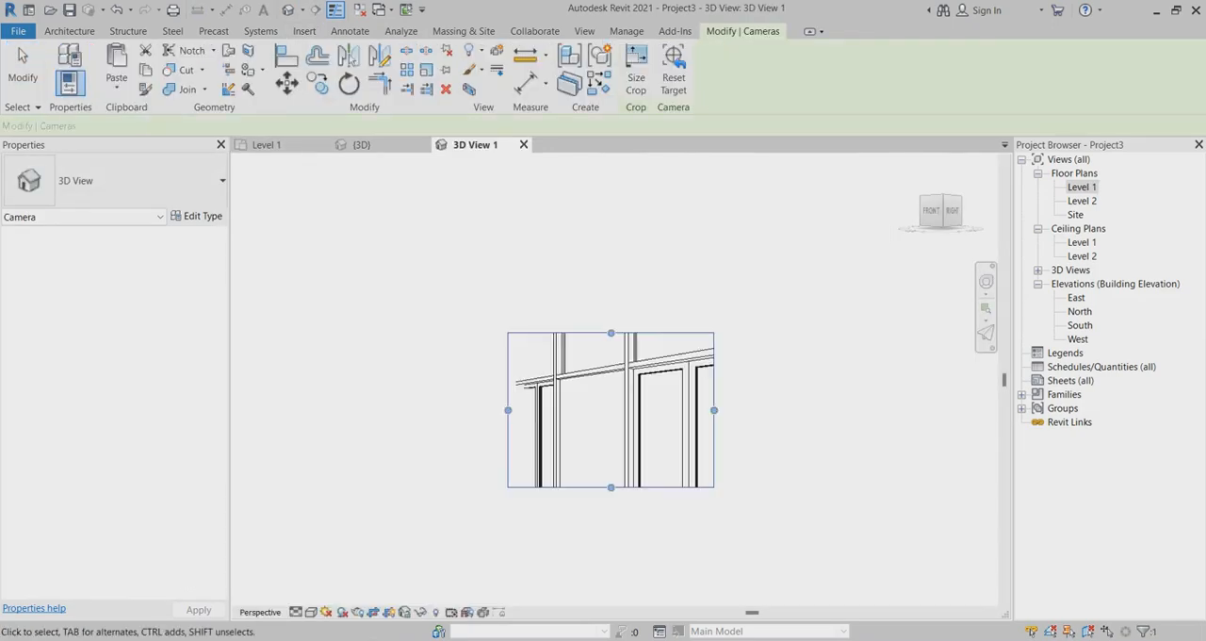
pyautogui.moveTo(611, 487); pyautogui.dragTo(611, 584)
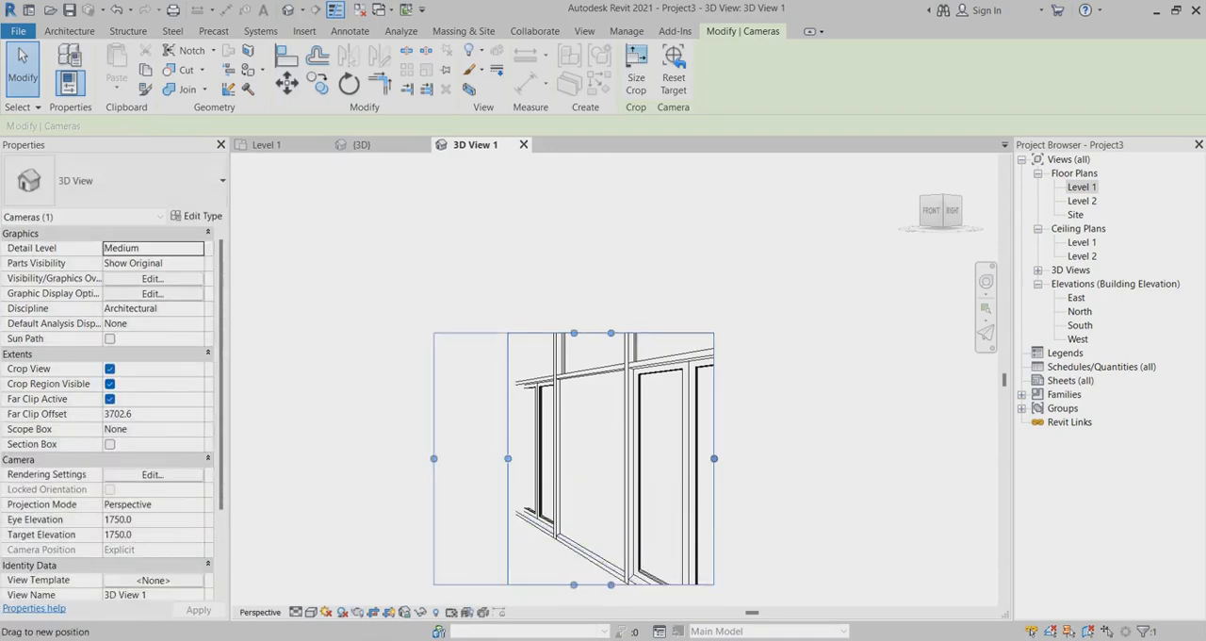
pyautogui.moveTo(434, 458); pyautogui.dragTo(432, 458)
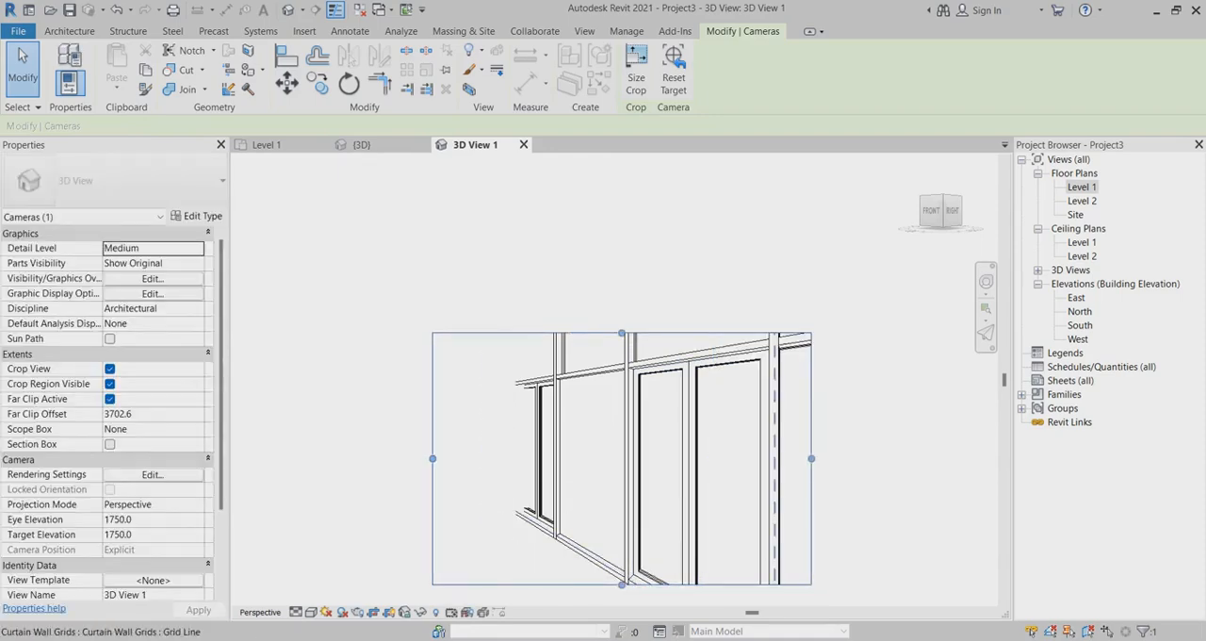
pyautogui.scroll(-3, 650, 337)
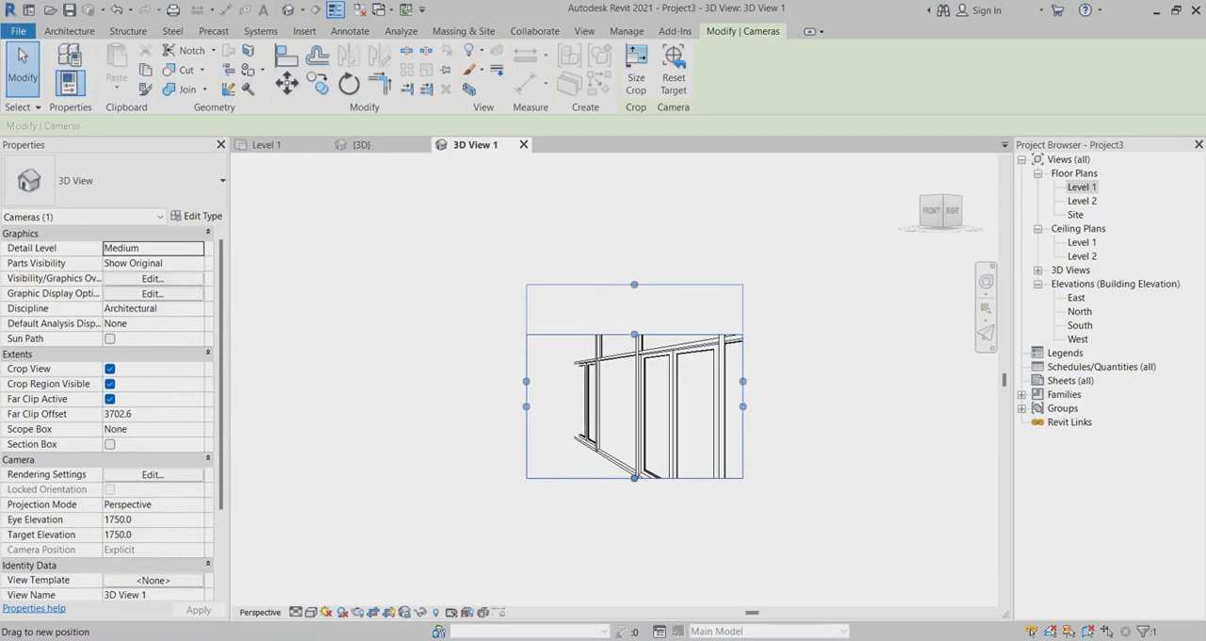
pyautogui.moveTo(634, 285); pyautogui.dragTo(634, 285)
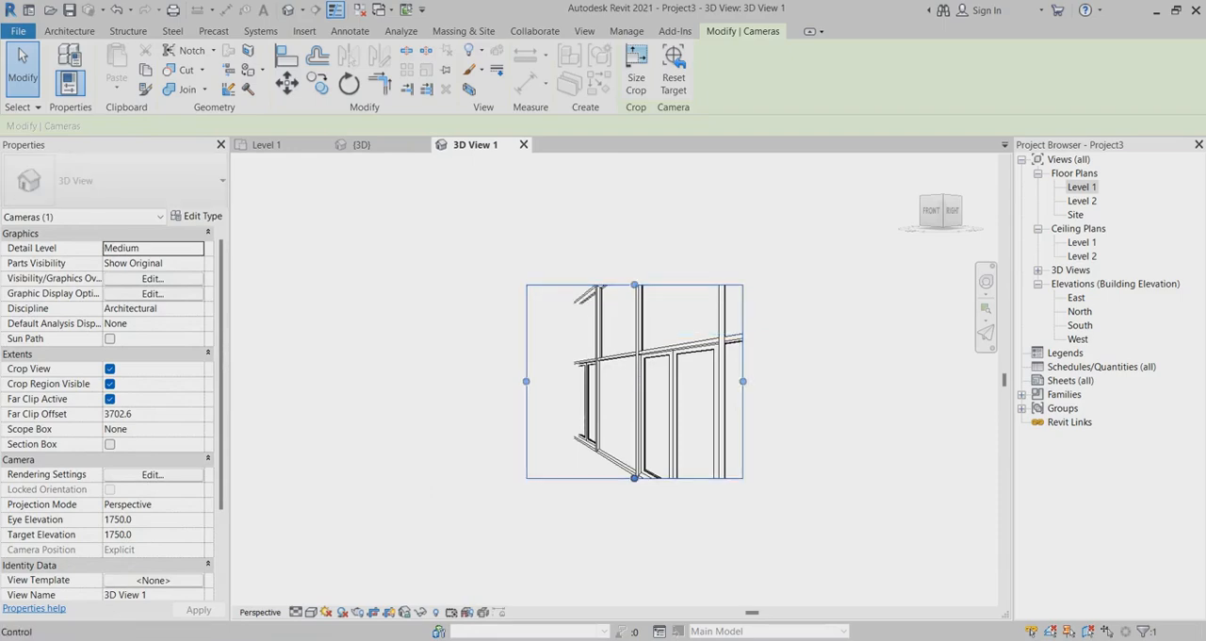
pyautogui.moveTo(634, 477); pyautogui.dragTo(634, 537)
pyautogui.keyDown('shift'); pyautogui.moveTo(575, 438); pyautogui.dragTo(688, 450, button='middle'); pyautogui.keyUp('shift')
pyautogui.scroll(3, 570, 403)
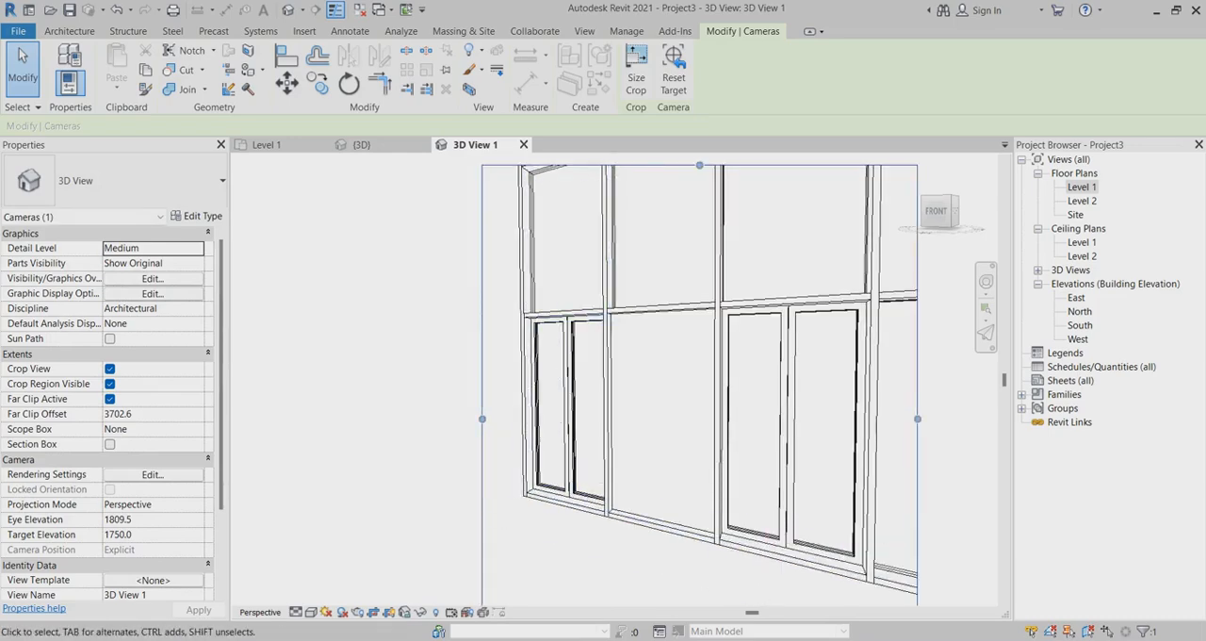
# Set the camera view's detail level to Fine, apply a shaded visual style and orbit to an angled view of the storefront.
pyautogui.press('Escape')
pyautogui.scroll(4, 629, 408)
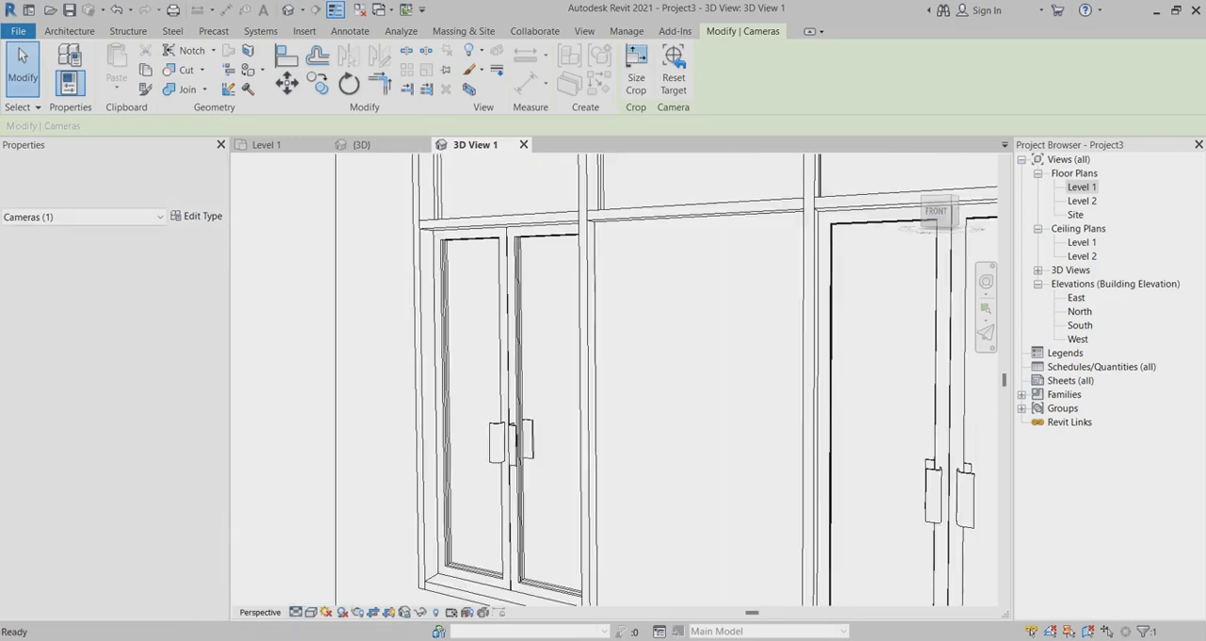
pyautogui.click(311, 613)
pyautogui.click(337, 564)
pyautogui.scroll(-3, 565, 424)
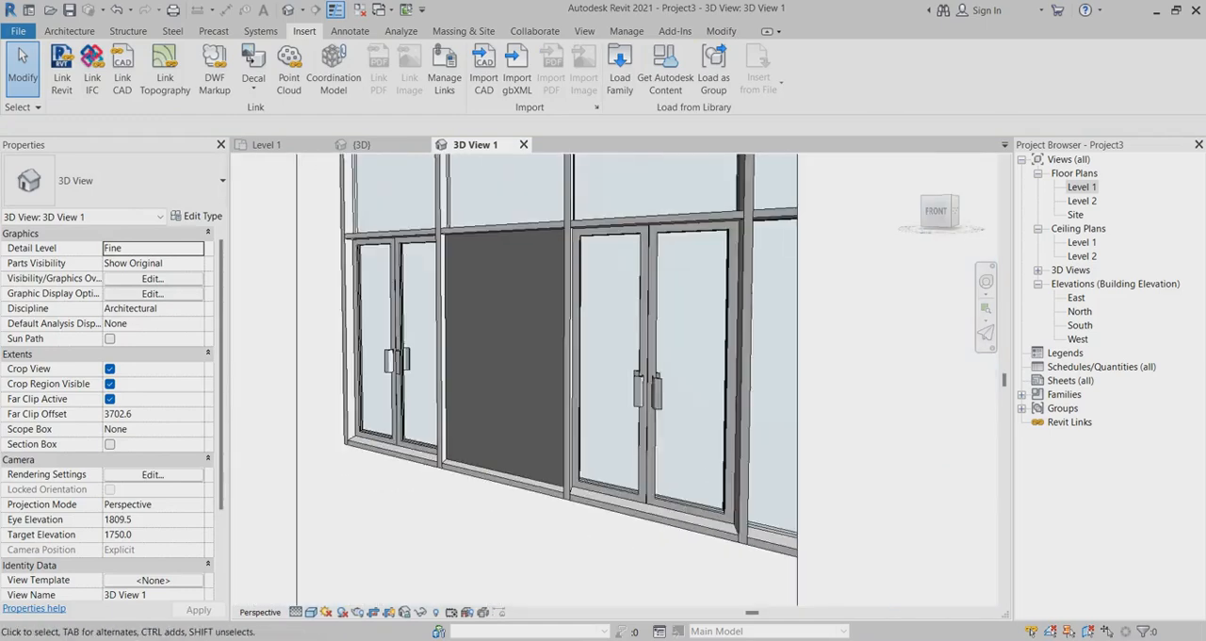
pyautogui.keyDown('shift'); pyautogui.moveTo(603, 415); pyautogui.dragTo(544, 330, button='middle'); pyautogui.keyUp('shift')
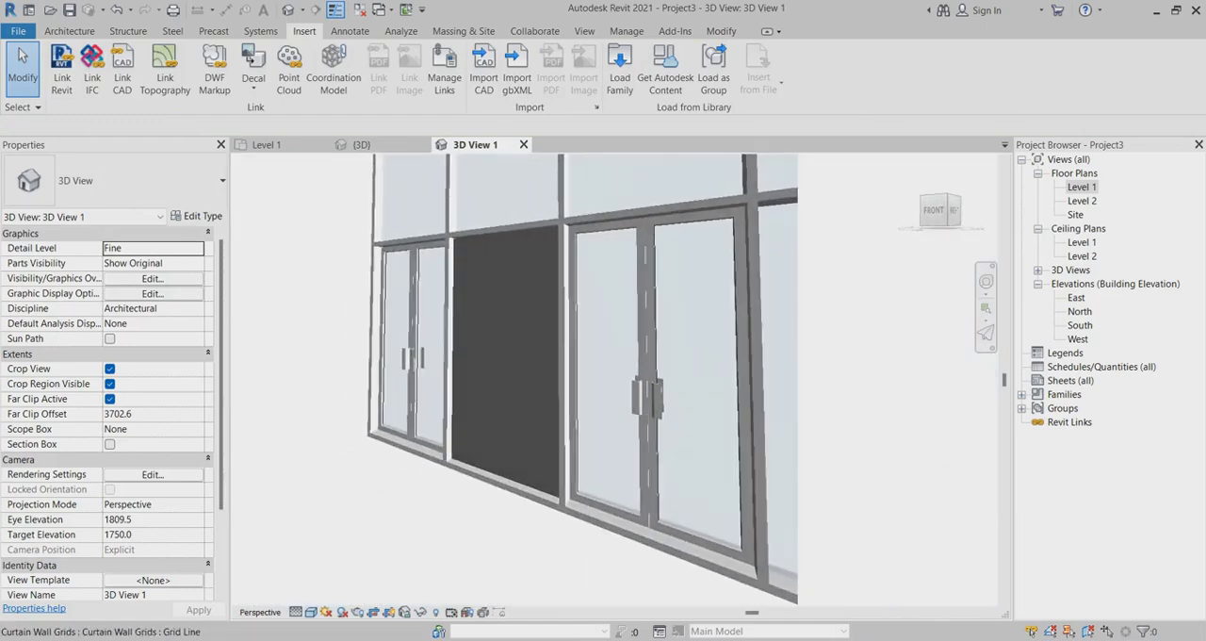